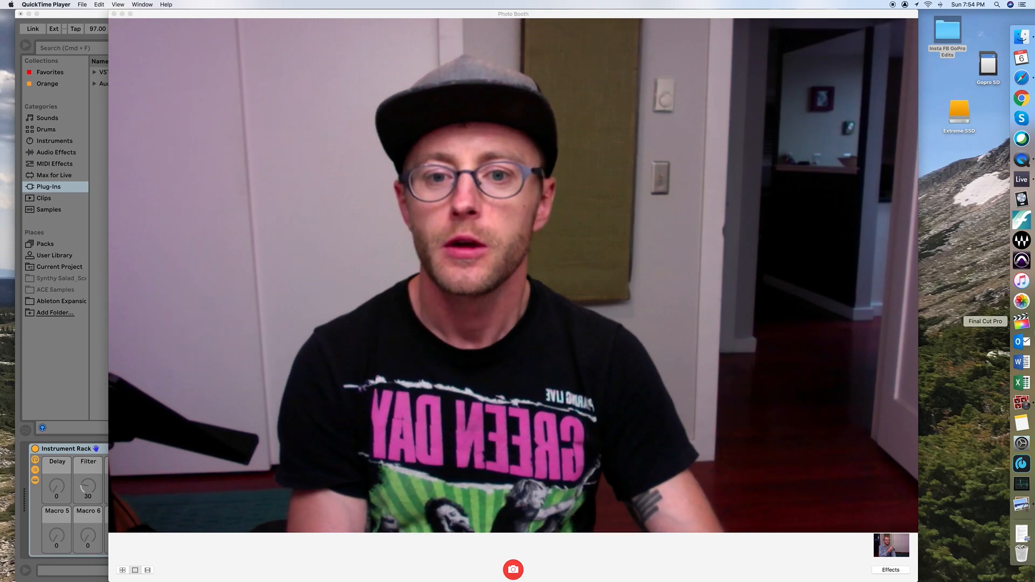
Shrink the Photo Booth webcam window, place it beside the Live set, and return to Live.
click(103, 179)
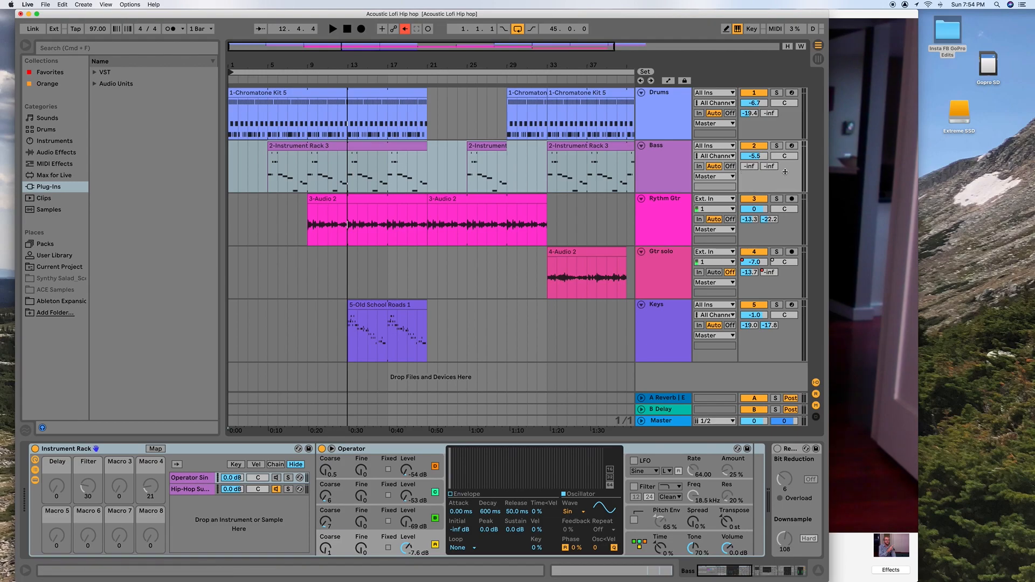
click(873, 76)
drag(917, 581, 351, 204)
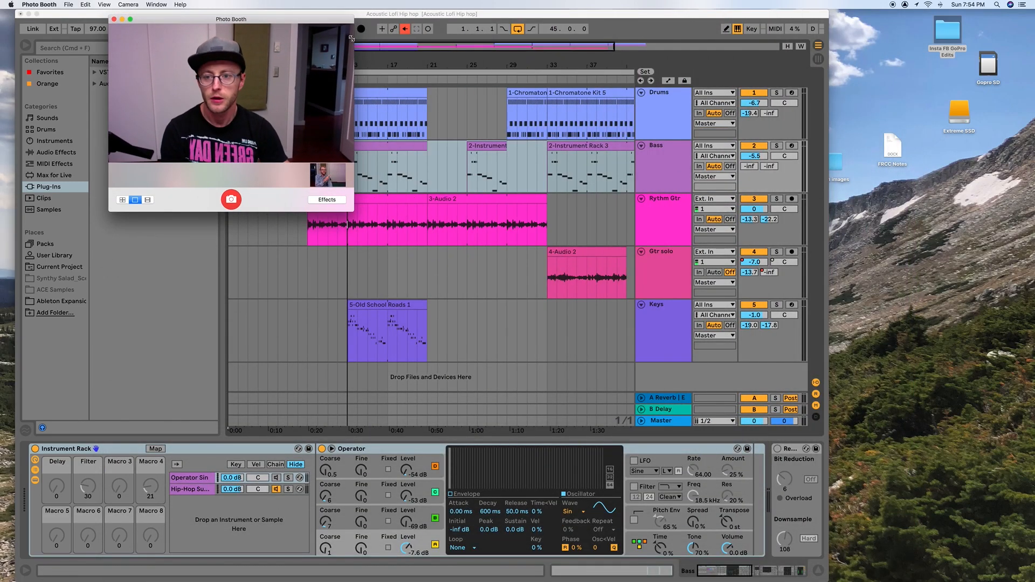
drag(278, 14, 965, 5)
click(729, 16)
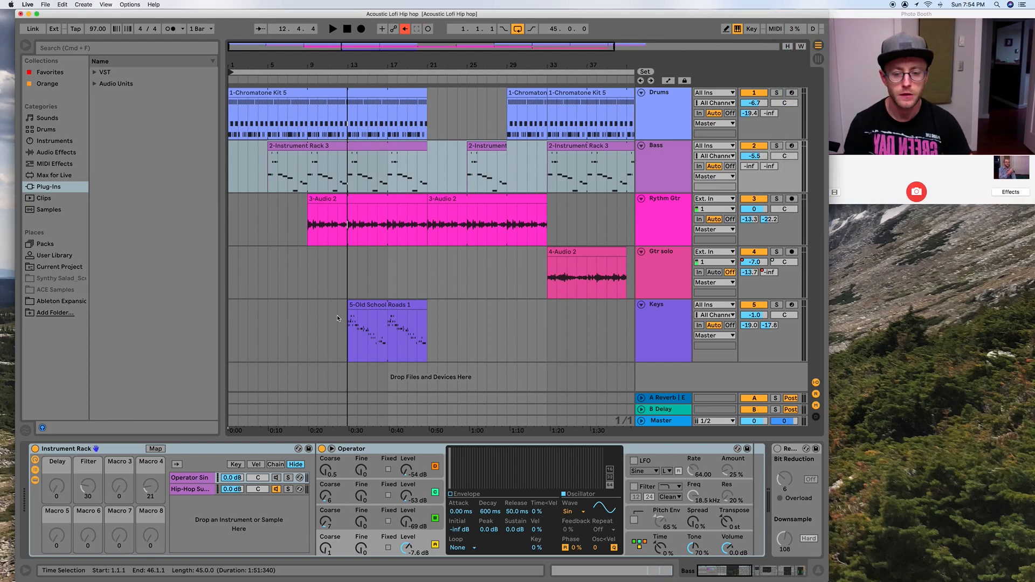
Delete the existing Auto Filter from the Drums track's device chain.
click(672, 115)
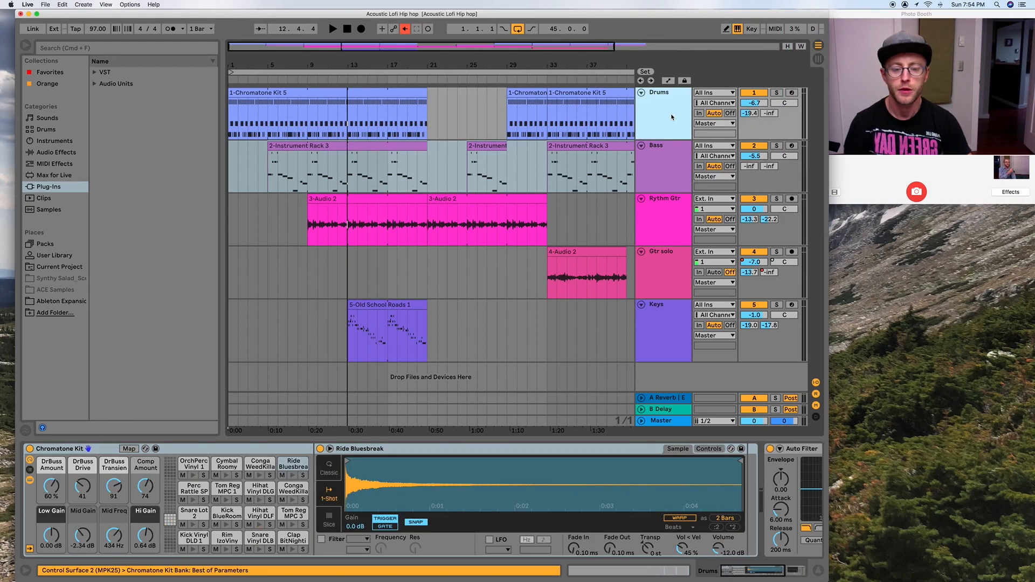
click(630, 512)
click(654, 448)
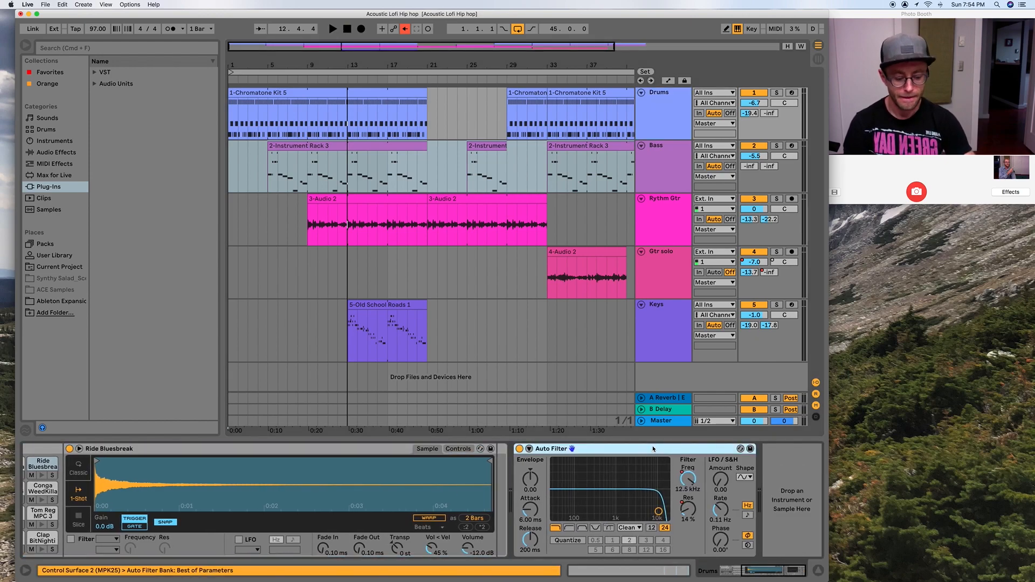
key(Delete)
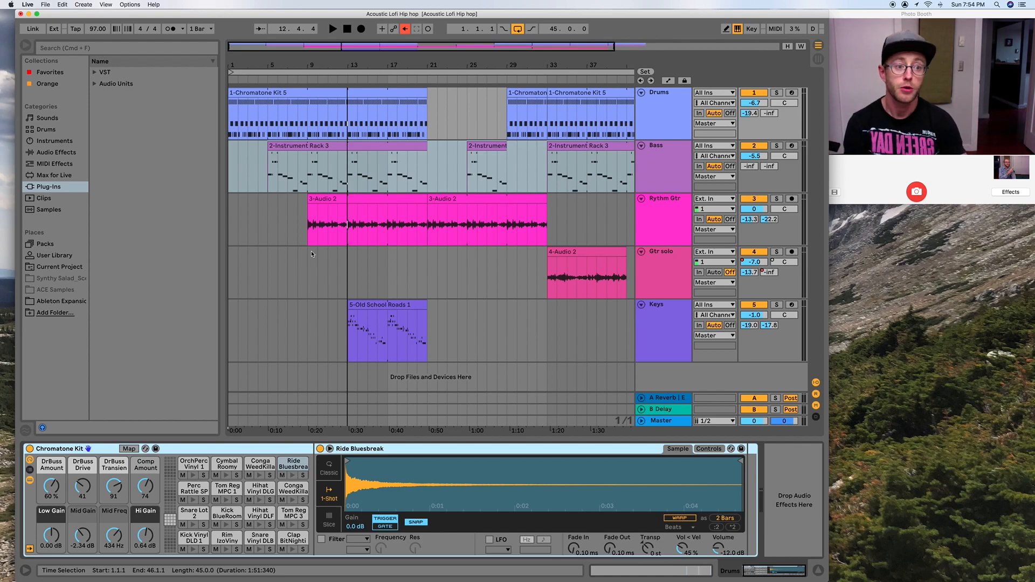
Add a new Auto Filter from the audio effects at the end of the Drums track's device chain.
click(55, 165)
click(56, 154)
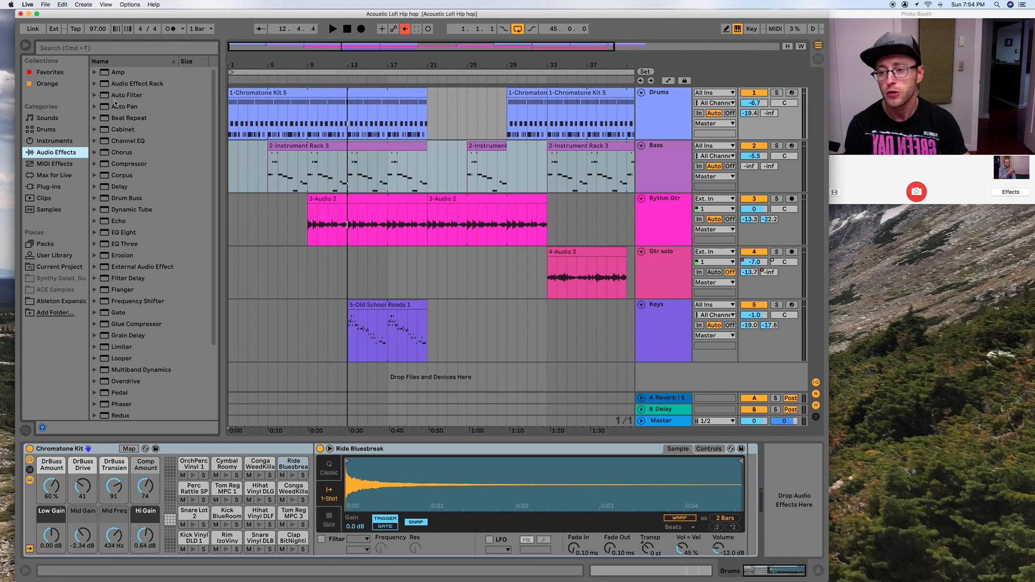
click(125, 98)
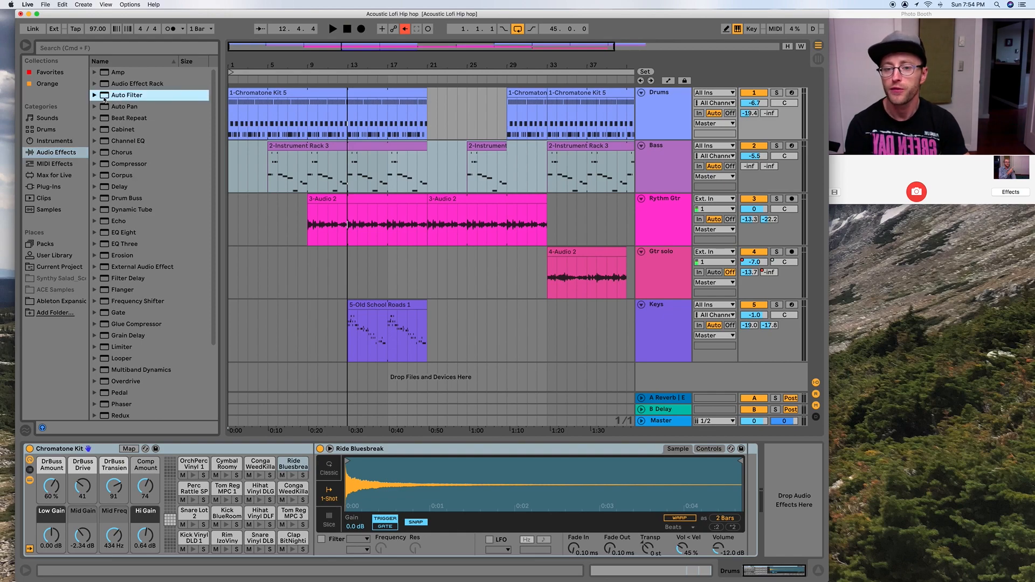
drag(104, 99, 766, 539)
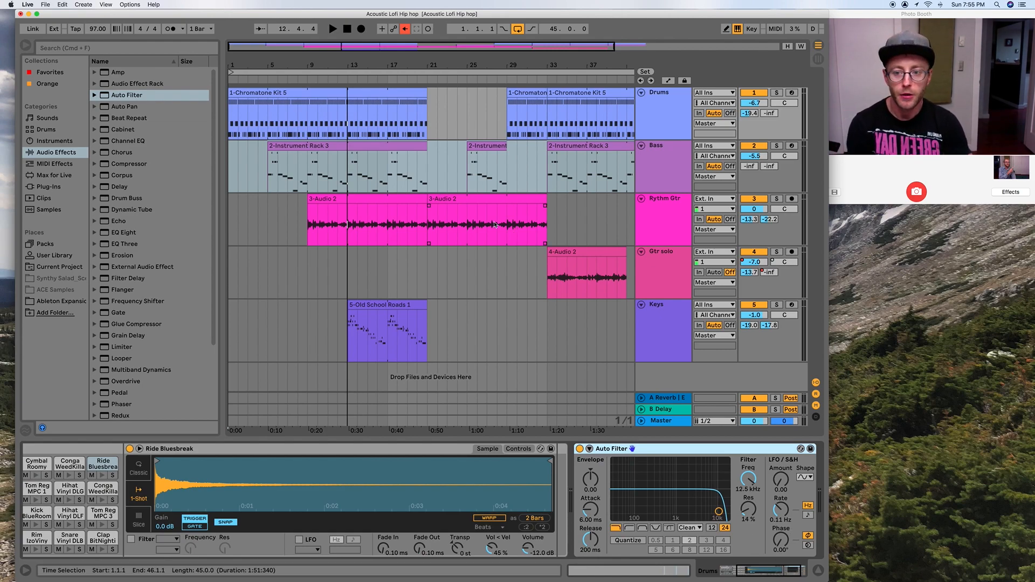
Audition the drums while sweeping the Auto Filter cutoff down to 28.9 Hz and switching the filter to high-pass.
key(space)
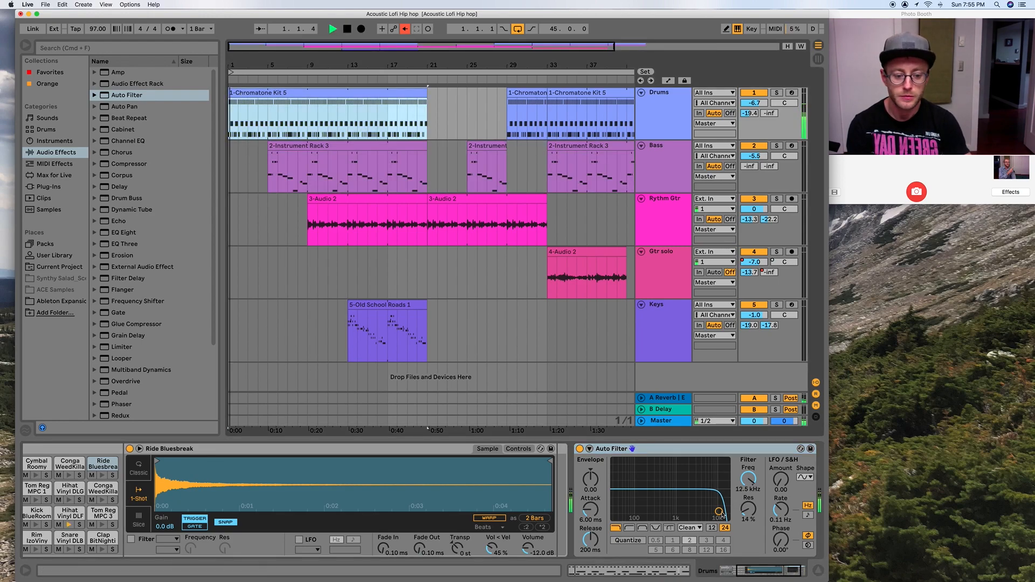
drag(719, 512, 614, 508)
click(630, 529)
key(space)
key(space)
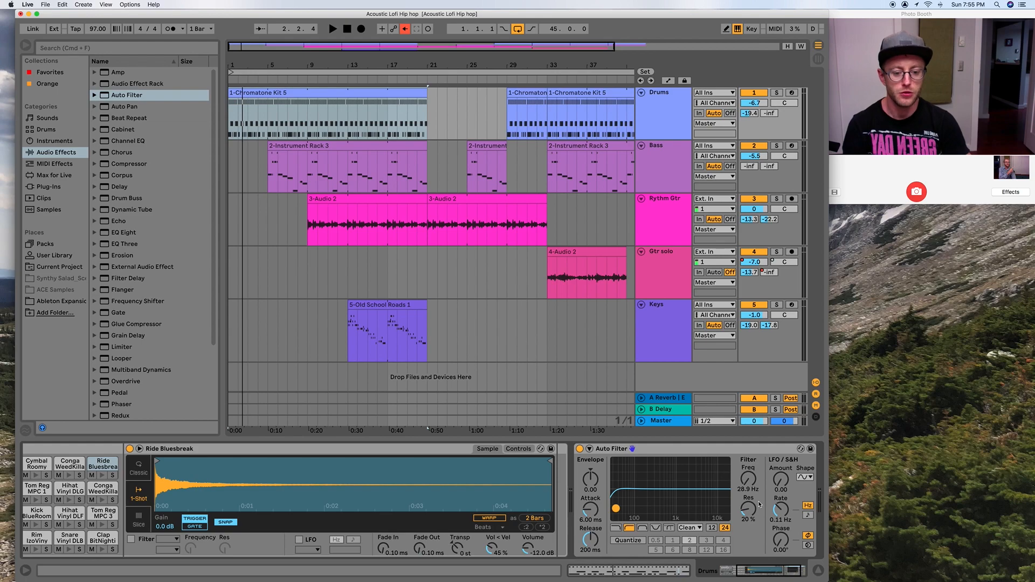
Raise the high-pass Auto Filter's frequency to about 264 Hz with resonance at 23%.
drag(616, 510, 644, 507)
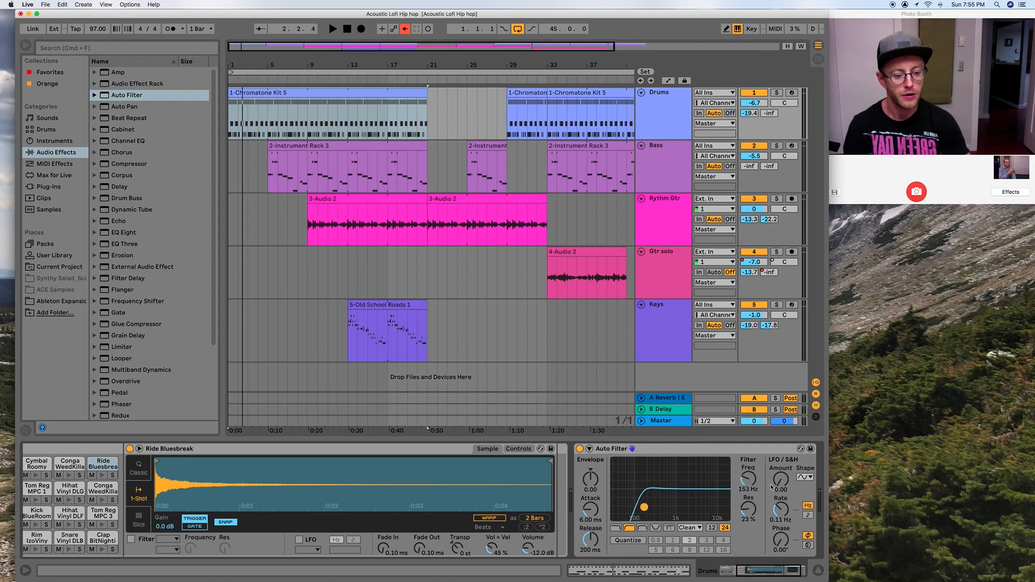
mouse_move(753, 485)
mouse_down()
mouse_move(754, 465)
mouse_move(753, 501)
mouse_move(754, 469)
mouse_move(753, 495)
mouse_move(753, 485)
mouse_up()
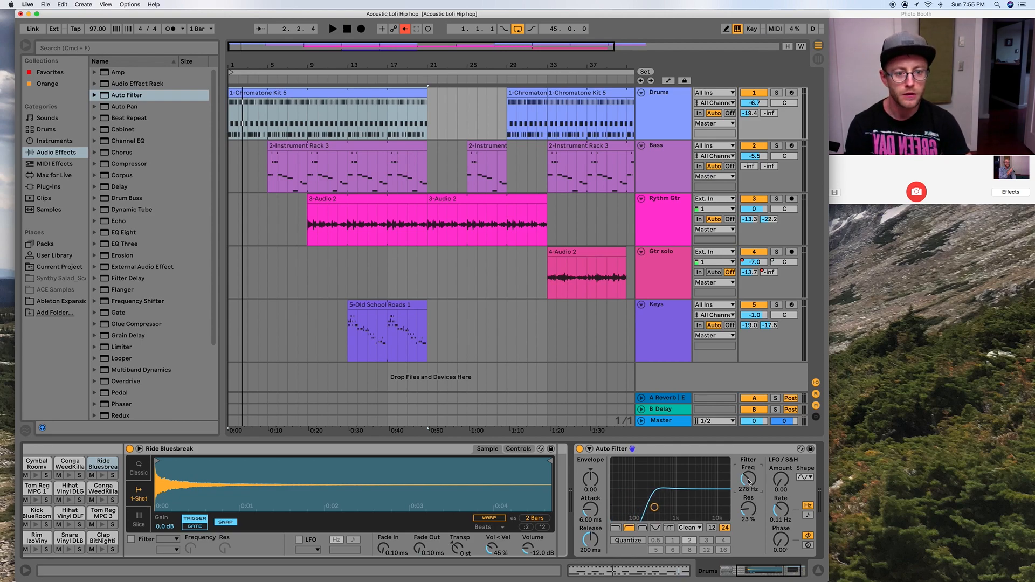
drag(749, 482, 749, 483)
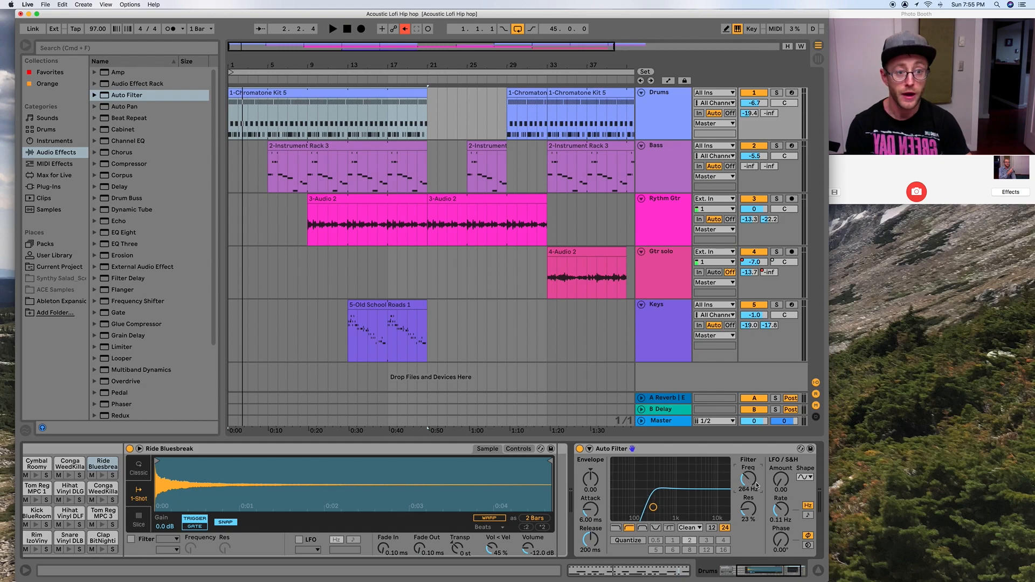
Show the track automation and check the Drums lane's device and parameter choices, keeping Auto Filter and Frequency.
click(670, 81)
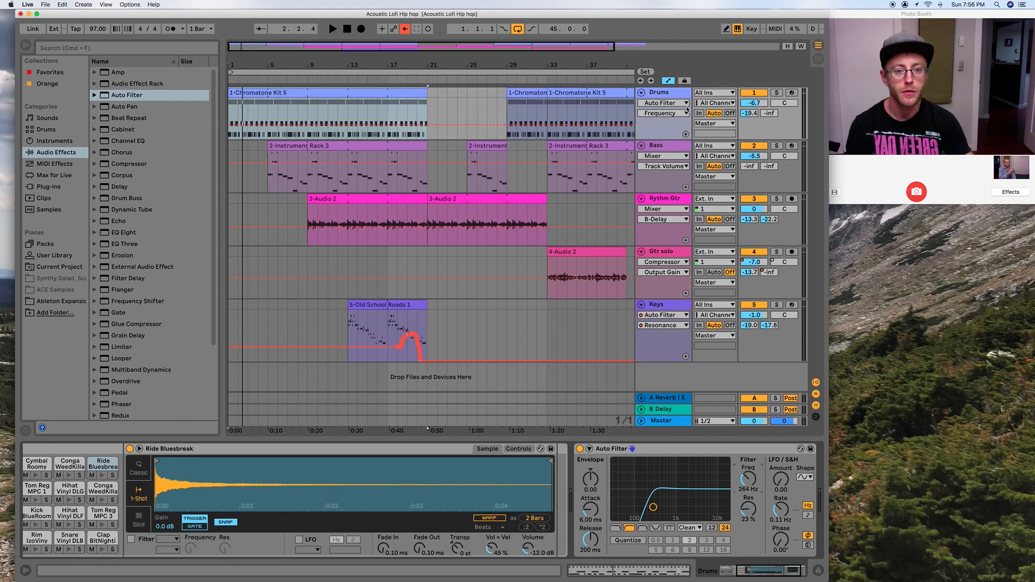
click(683, 105)
click(684, 106)
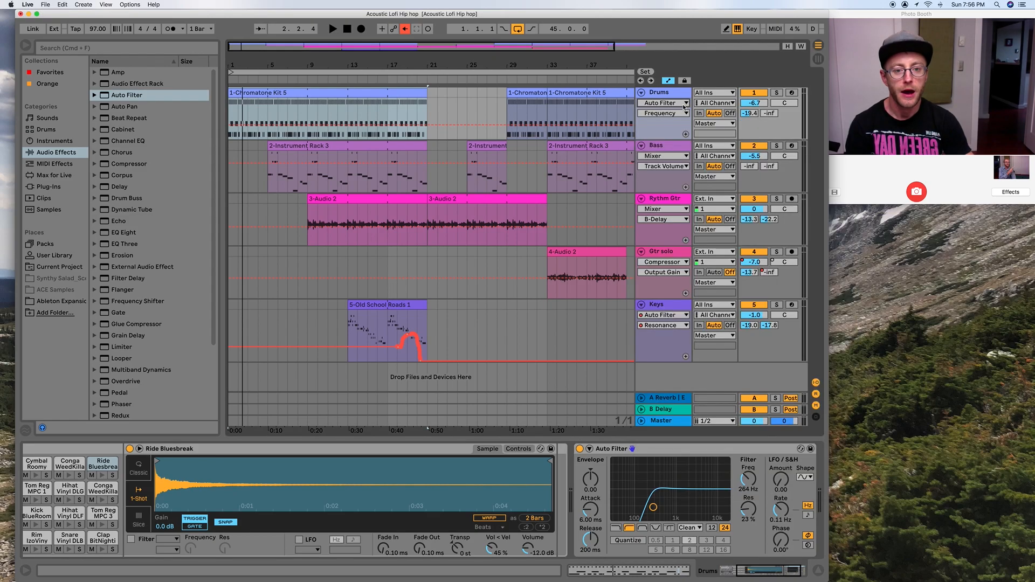
click(669, 107)
click(669, 114)
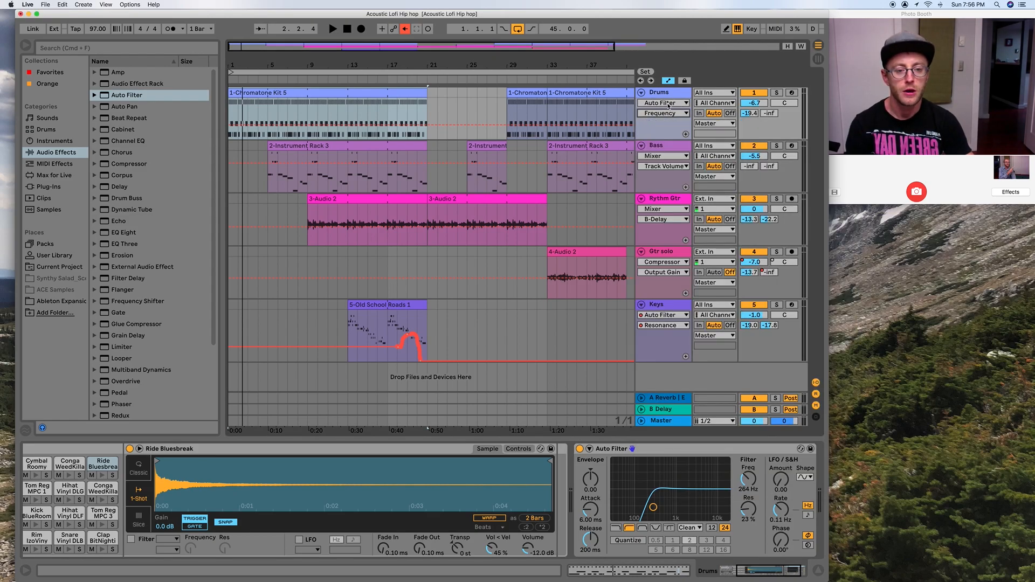
click(670, 115)
click(671, 114)
click(671, 105)
click(670, 105)
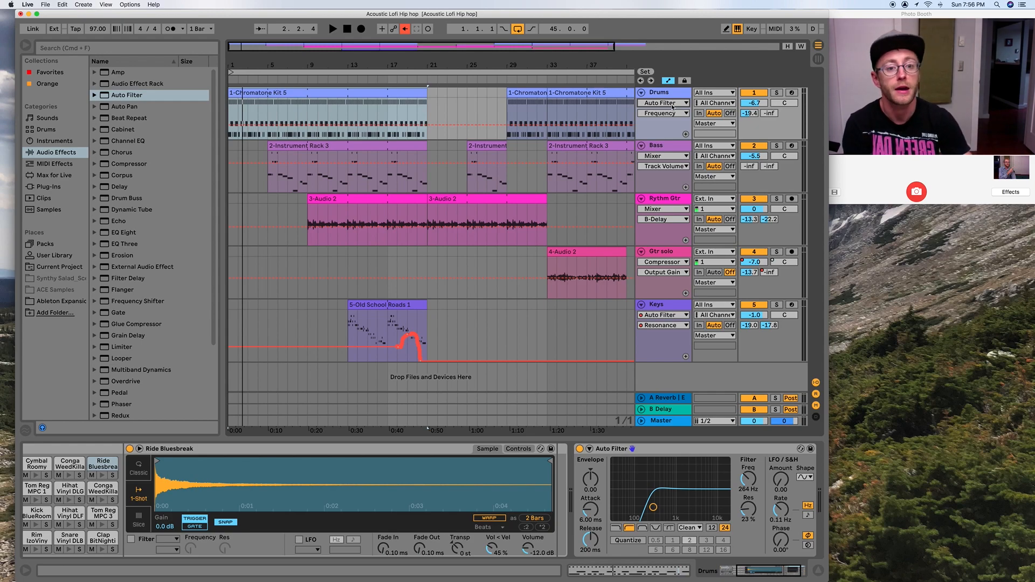
click(672, 107)
click(671, 95)
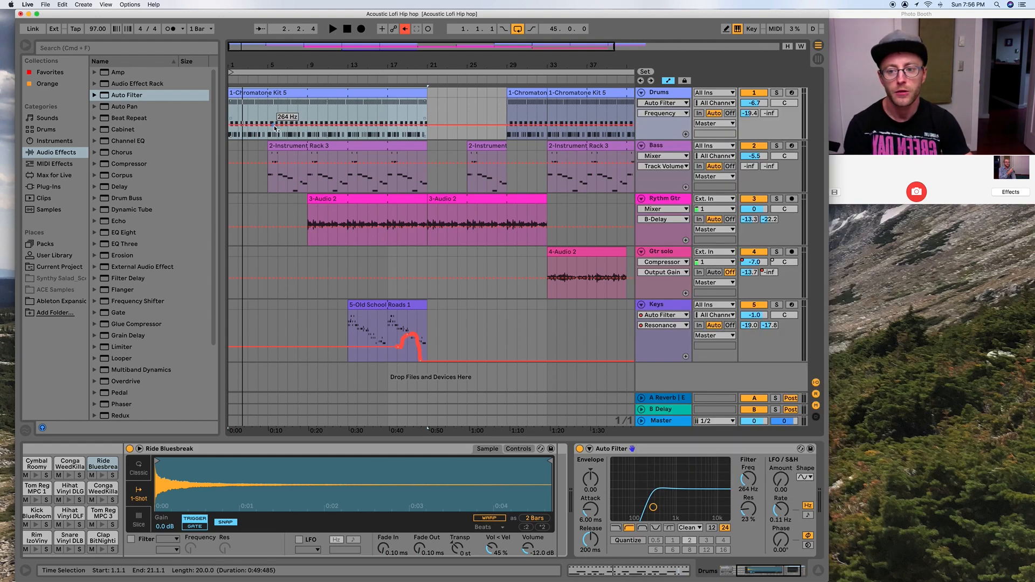
Set the Auto Filter frequency to 4.32 kHz and automate it to fall in a curve from bar 1 to a breakpoint at bar 5.
drag(654, 508, 701, 510)
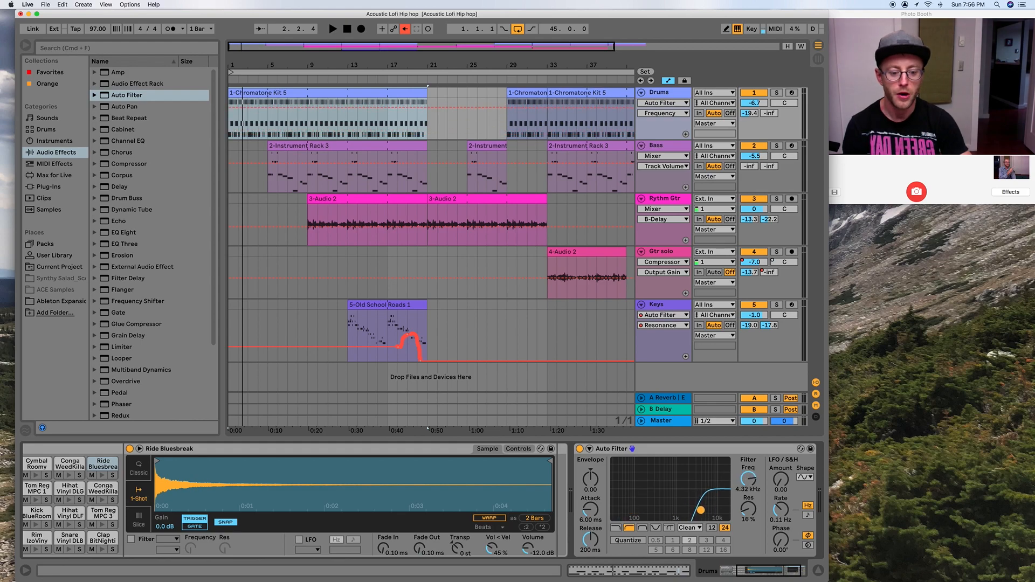
click(265, 107)
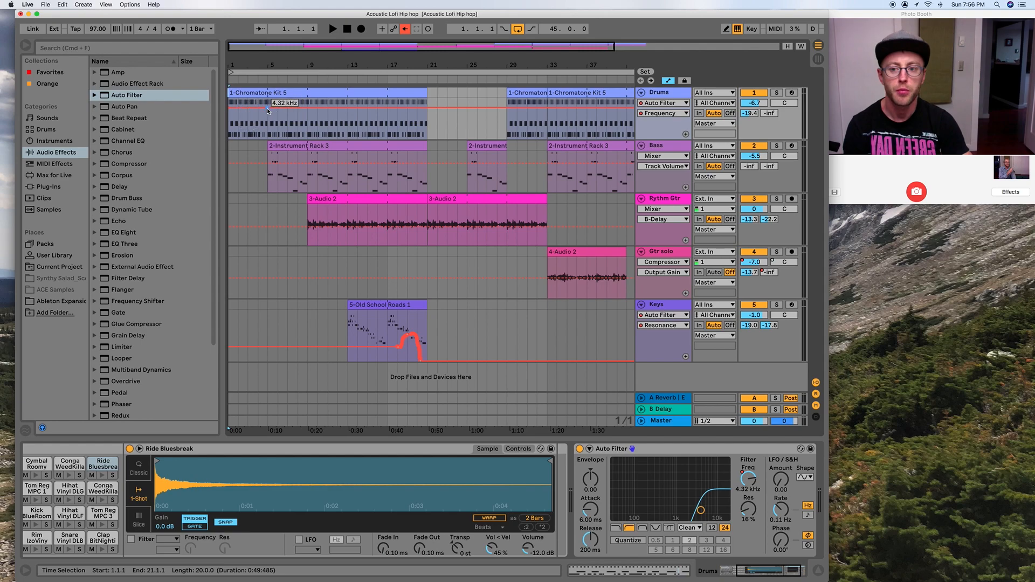
drag(268, 110, 268, 120)
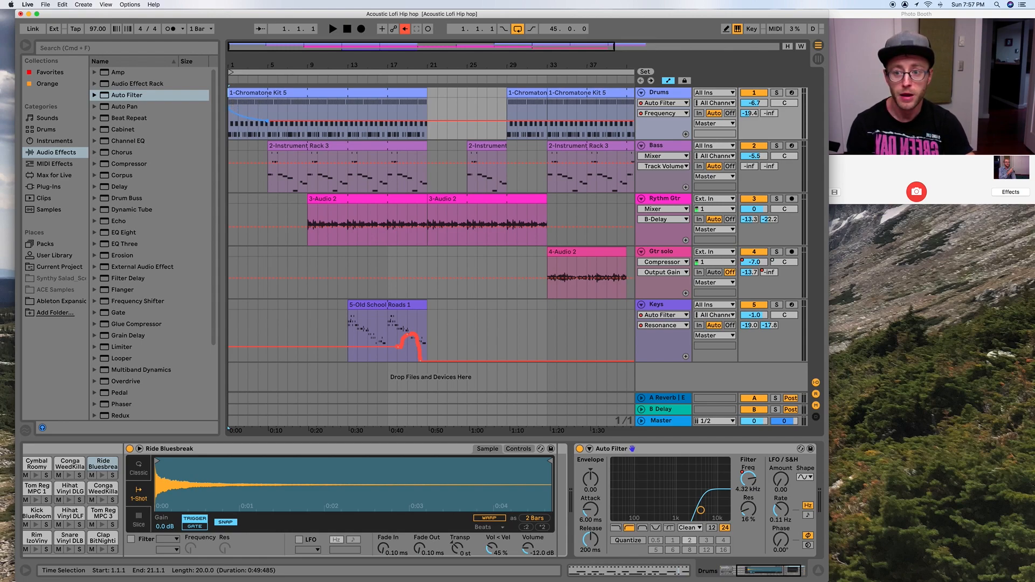
Try a freehand frequency curve on the Drums automation from bar 5 onward in Draw Mode, and undo it.
drag(266, 66, 321, 71)
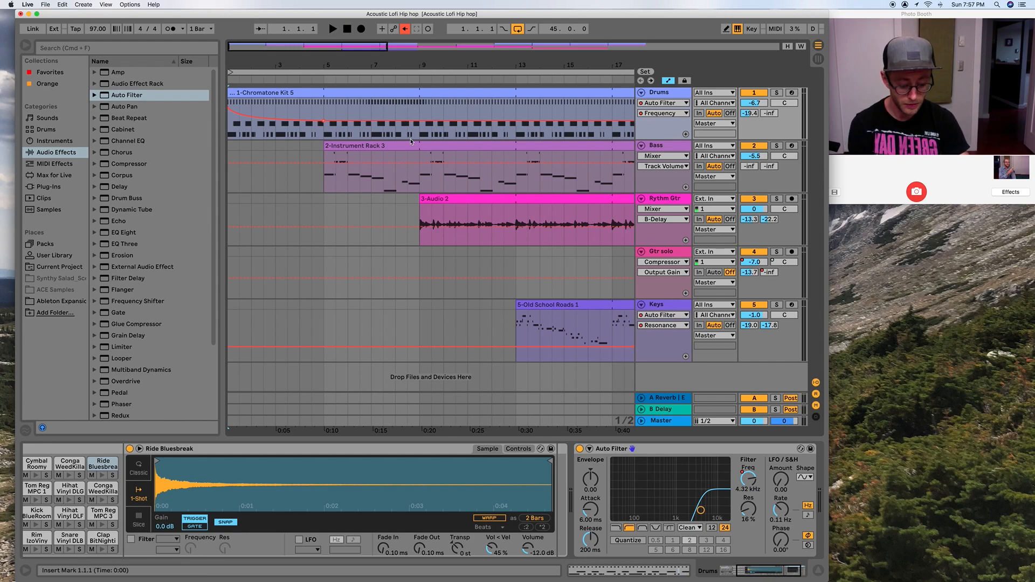
key(b)
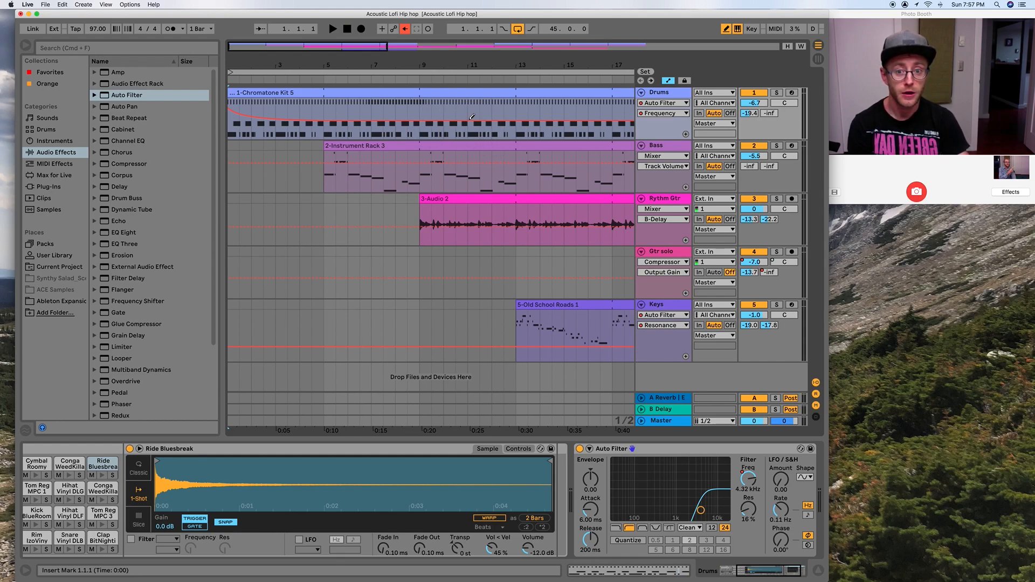
mouse_move(343, 118)
mouse_down()
mouse_move(485, 107)
mouse_move(520, 129)
mouse_move(561, 129)
mouse_move(600, 107)
mouse_move(601, 123)
mouse_up()
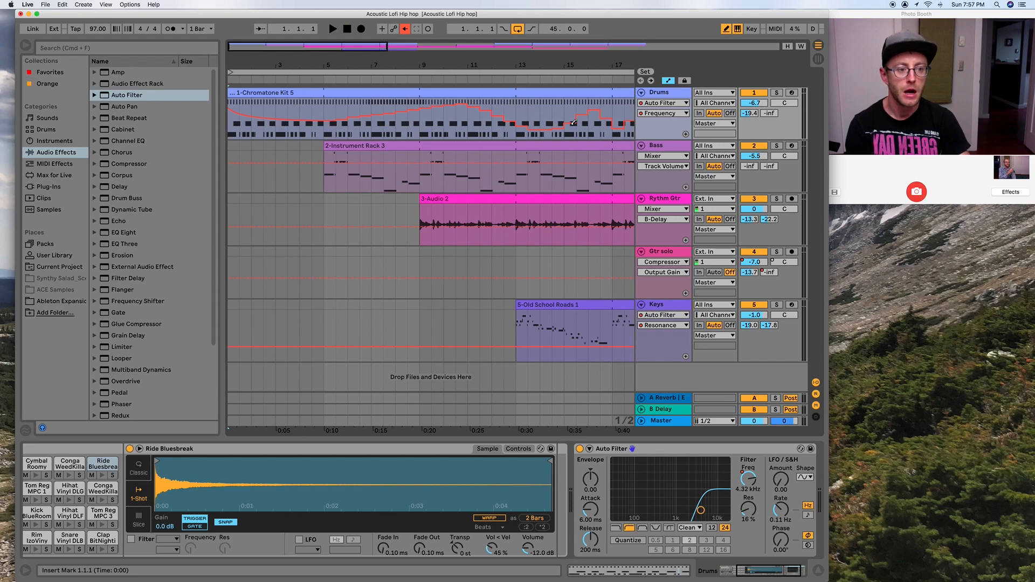
key(super+z)
key(b)
Play the intro and lower the Drums filter frequency breakpoint at bar 5 to 74.2 Hz.
key(space)
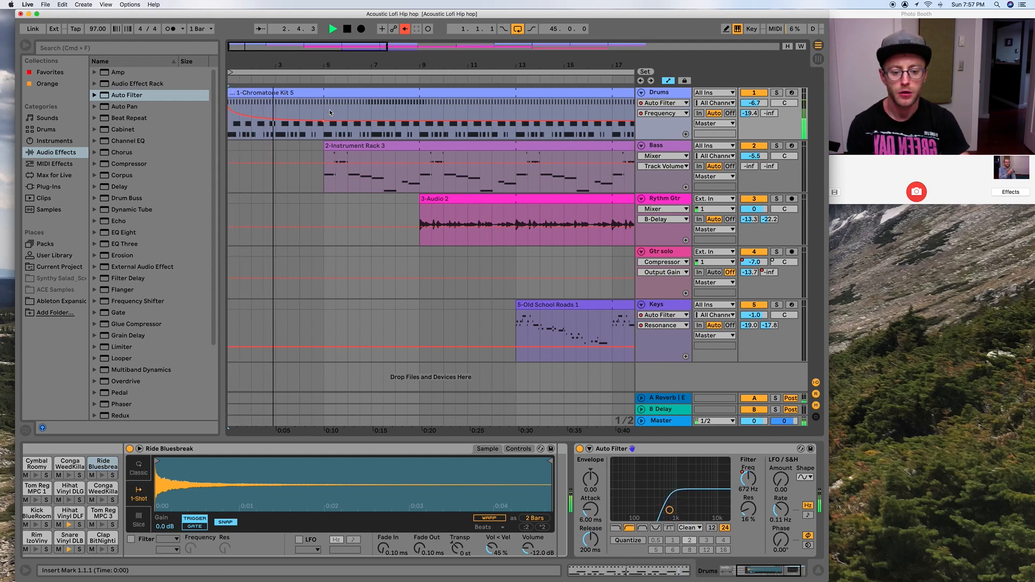
drag(324, 122, 323, 134)
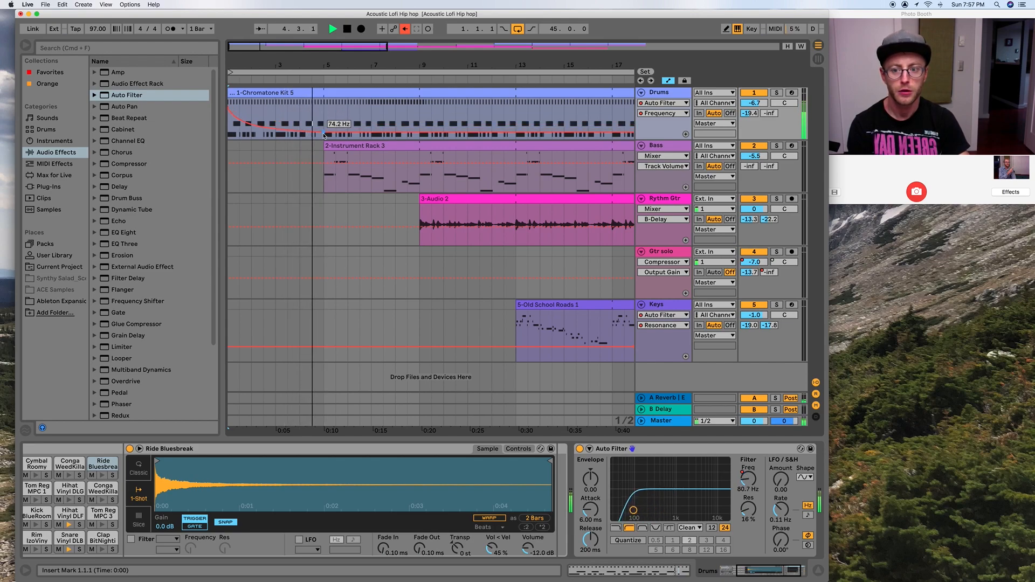
key(space)
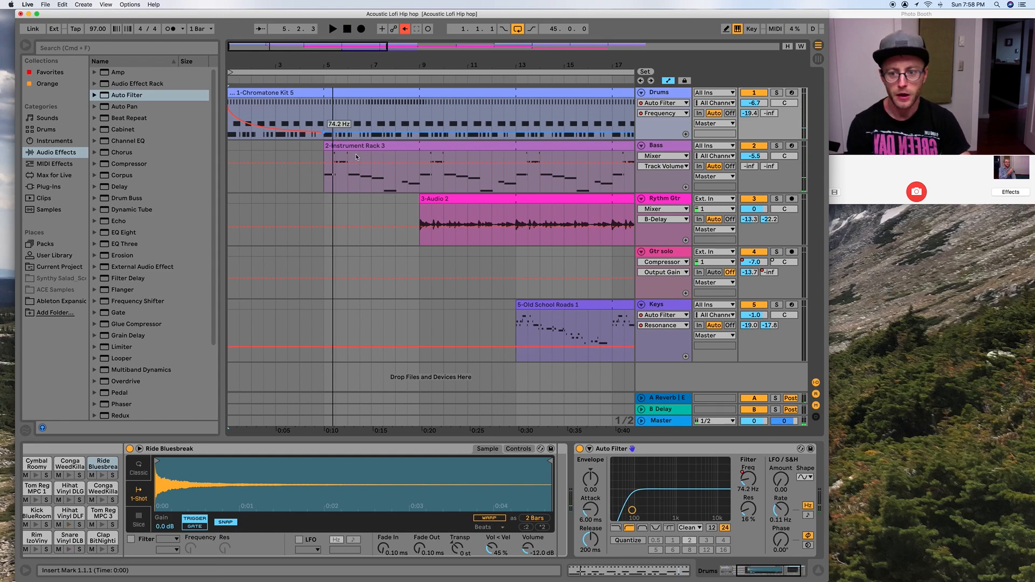
drag(324, 132, 323, 133)
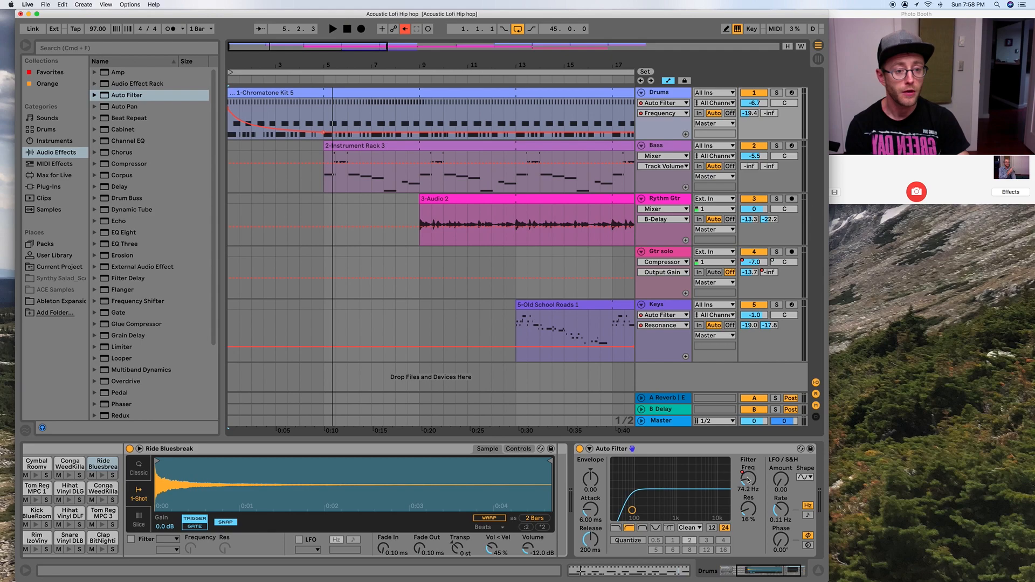
Override the automated Auto Filter frequency by setting it manually to 126 Hz, and re-enable its automation.
drag(747, 478, 745, 478)
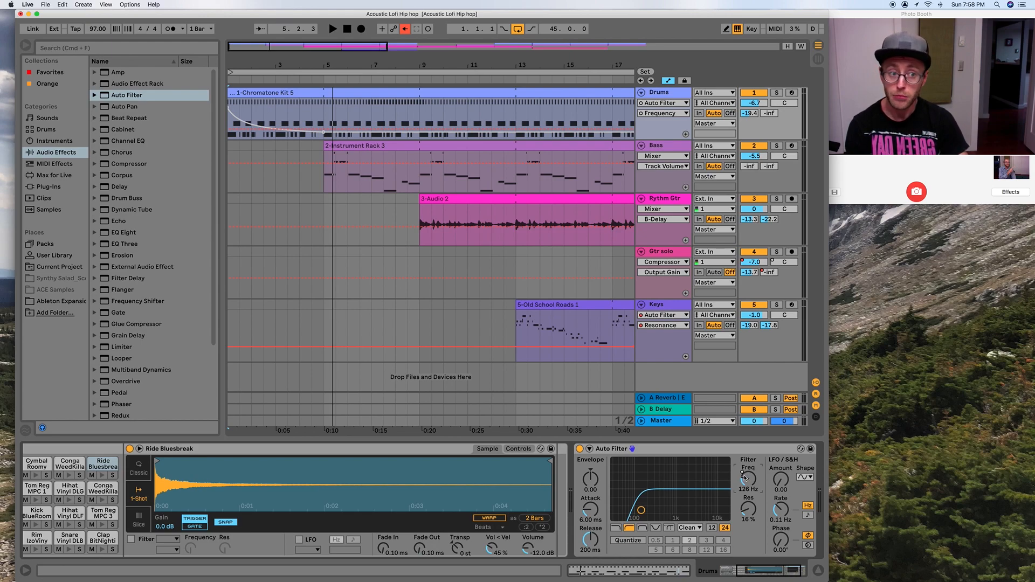
right_click(749, 479)
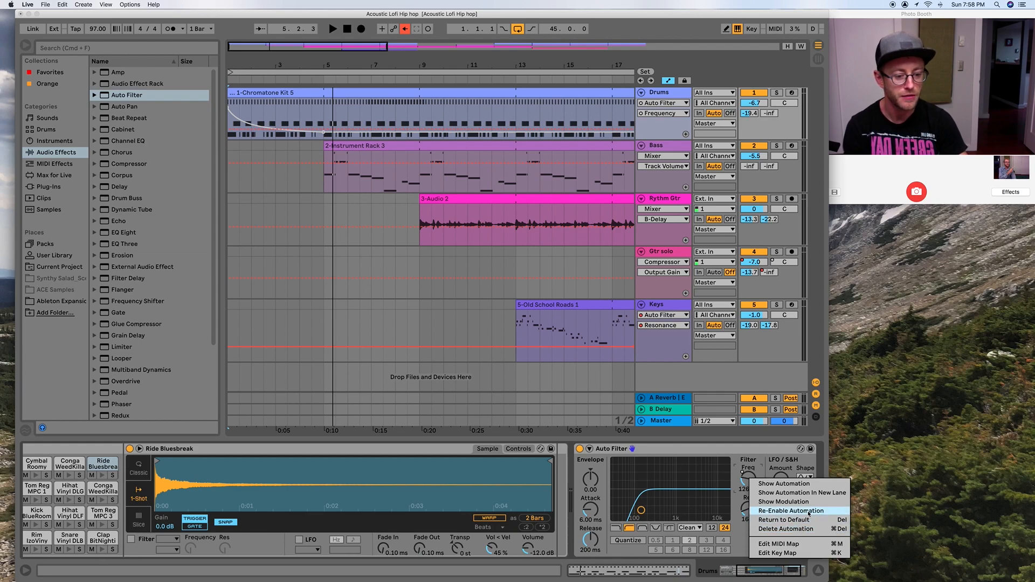
click(809, 511)
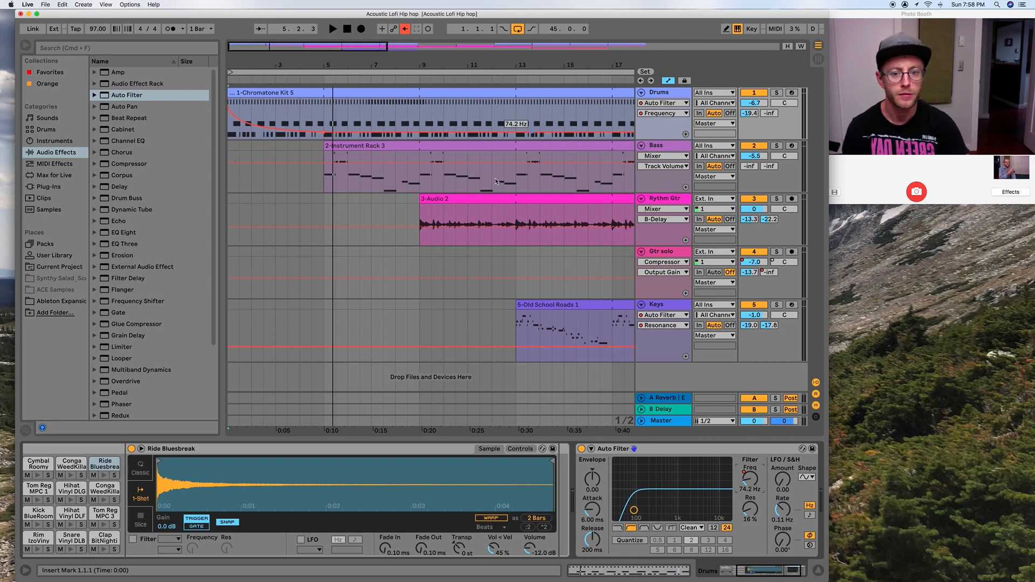
Display the Drums track's volume automation and its panning automation in the lane.
scroll(474, 475, left, 2)
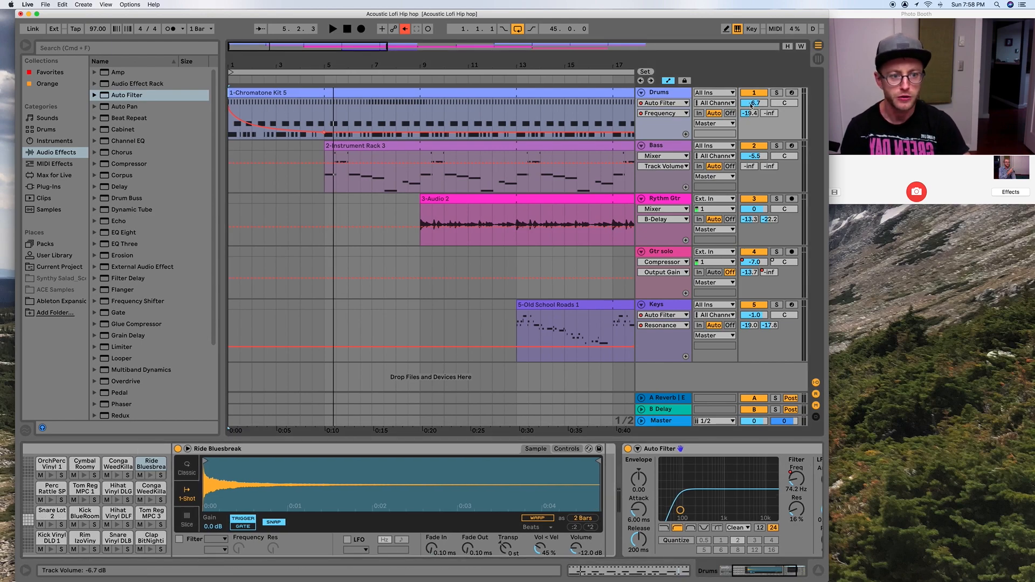
click(754, 103)
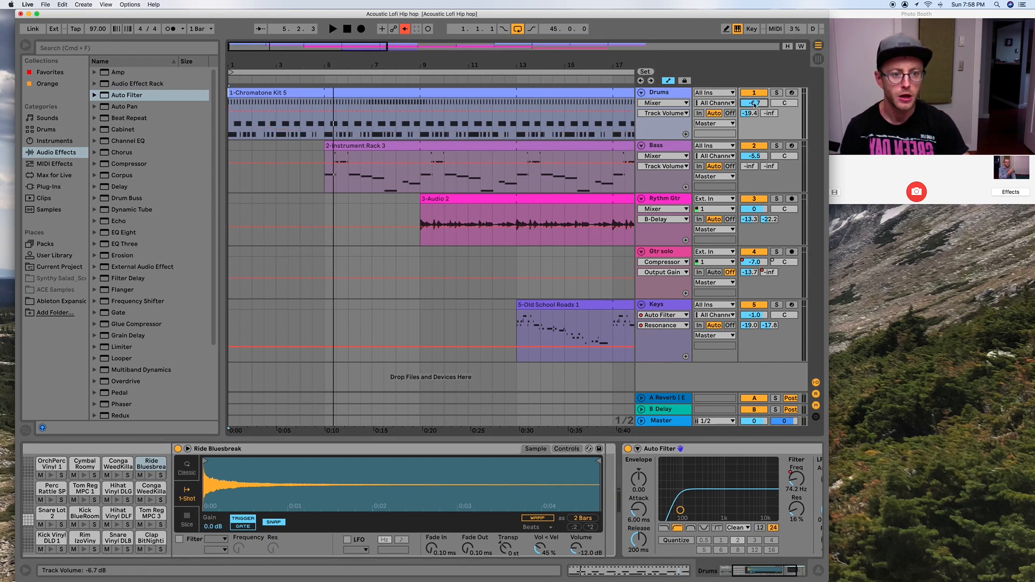
click(776, 106)
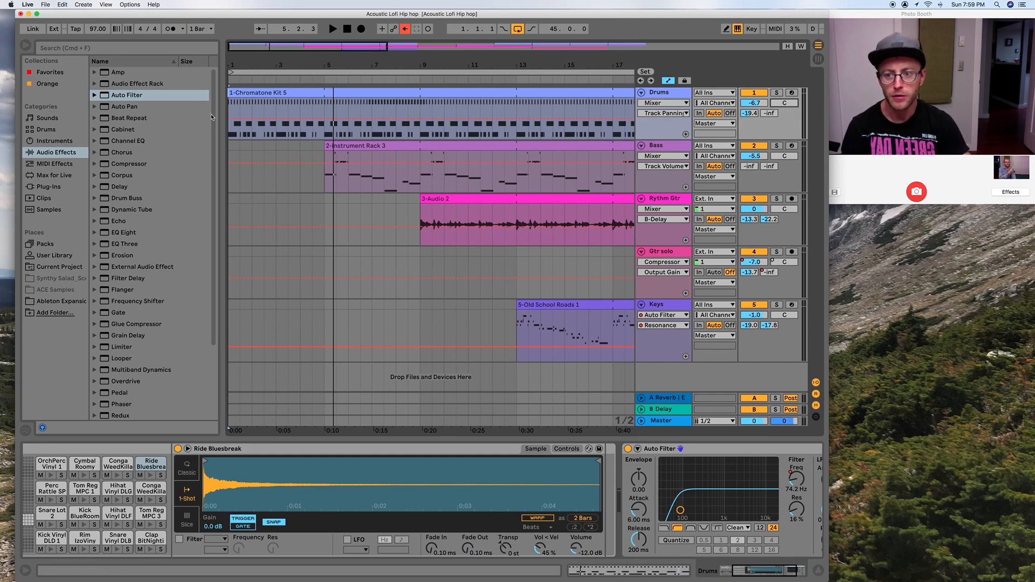
Shape the Drums panning automation to sweep from left at bar 1 to right at bar 3 and back to 4L at bar 5, and play it.
mouse_move(229, 124)
mouse_down()
mouse_move(230, 111)
mouse_move(229, 138)
mouse_up()
mouse_move(325, 138)
mouse_down()
mouse_move(325, 102)
mouse_move(276, 103)
mouse_move(324, 111)
mouse_move(324, 121)
mouse_up()
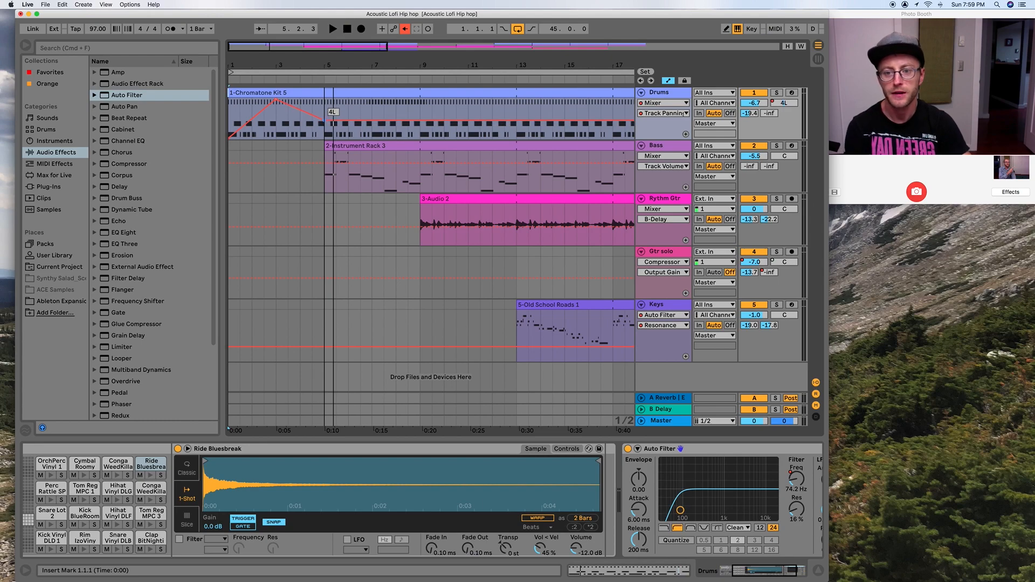
key(space)
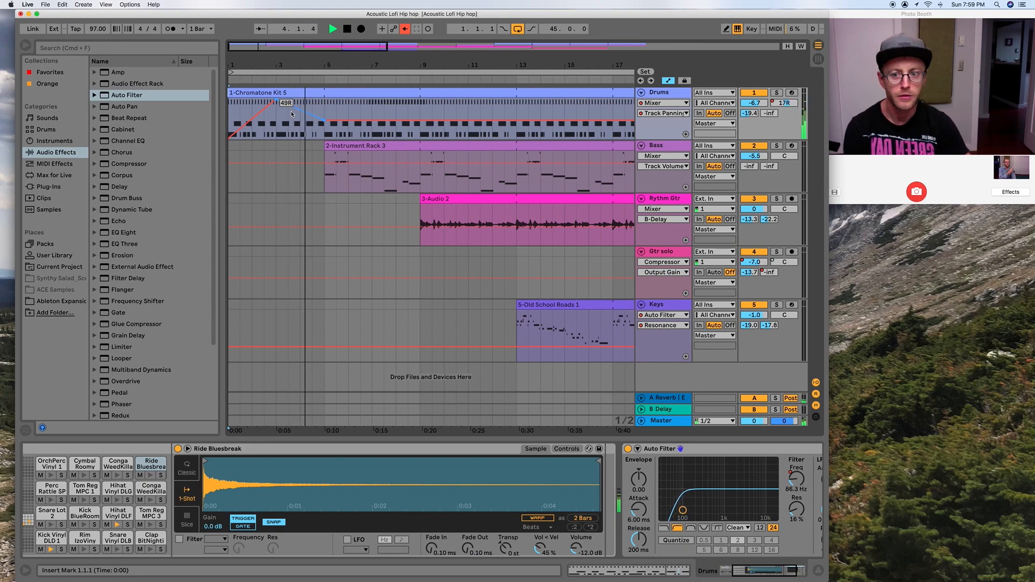
key(space)
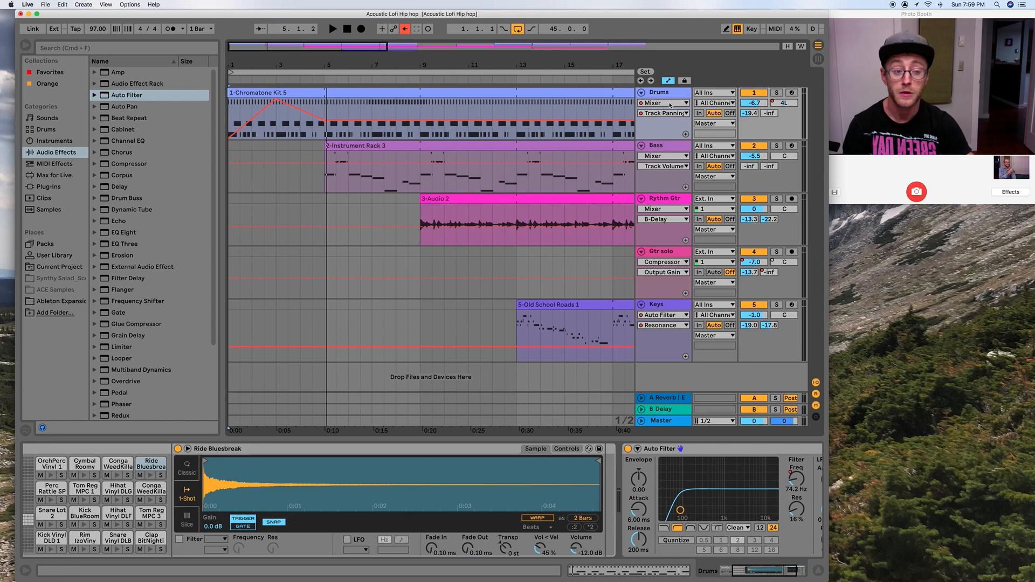
Show the Drums track's Auto Filter frequency automation and place it in its own separate lane.
click(671, 103)
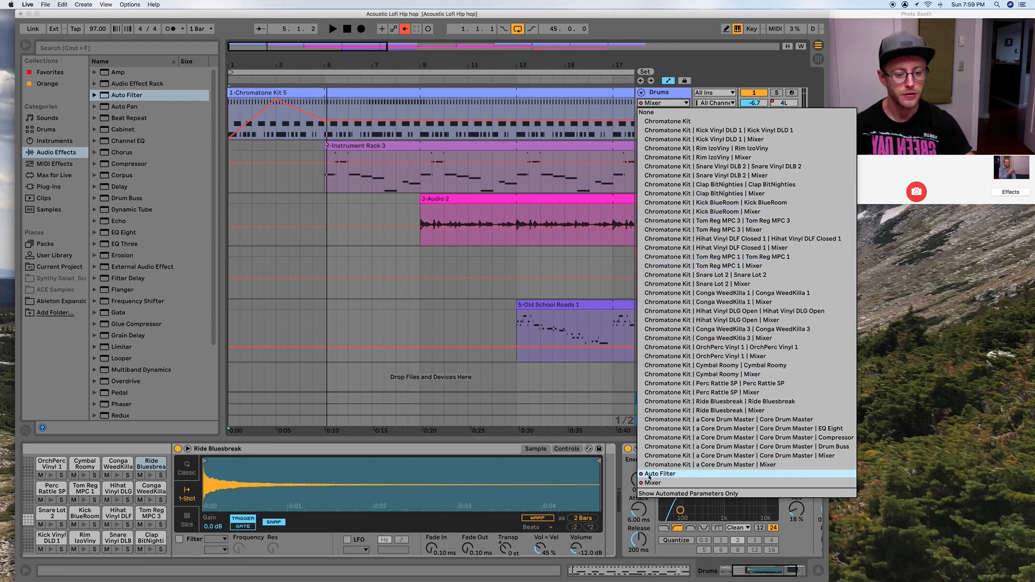
click(652, 483)
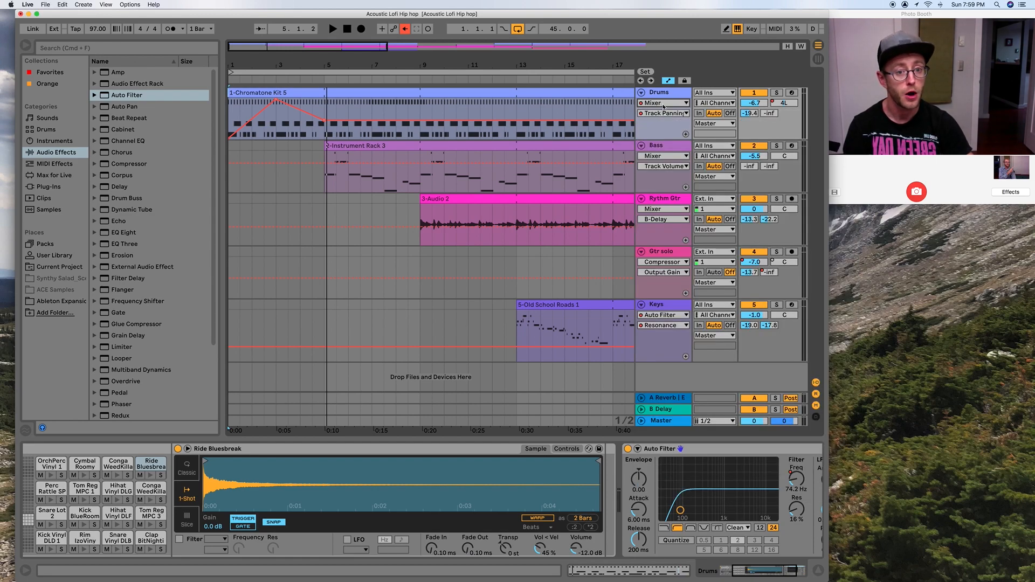
click(664, 103)
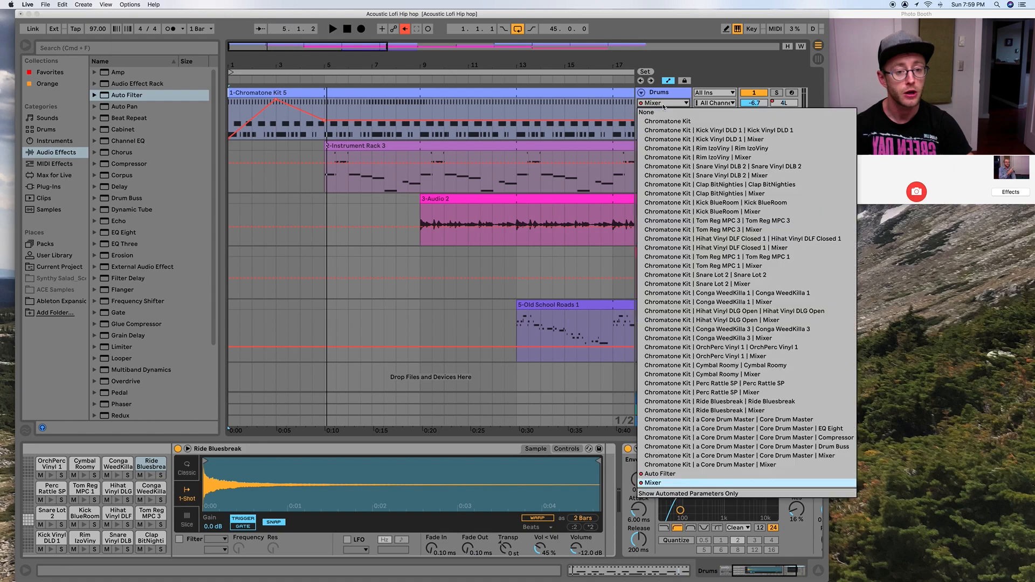
click(665, 476)
click(665, 476)
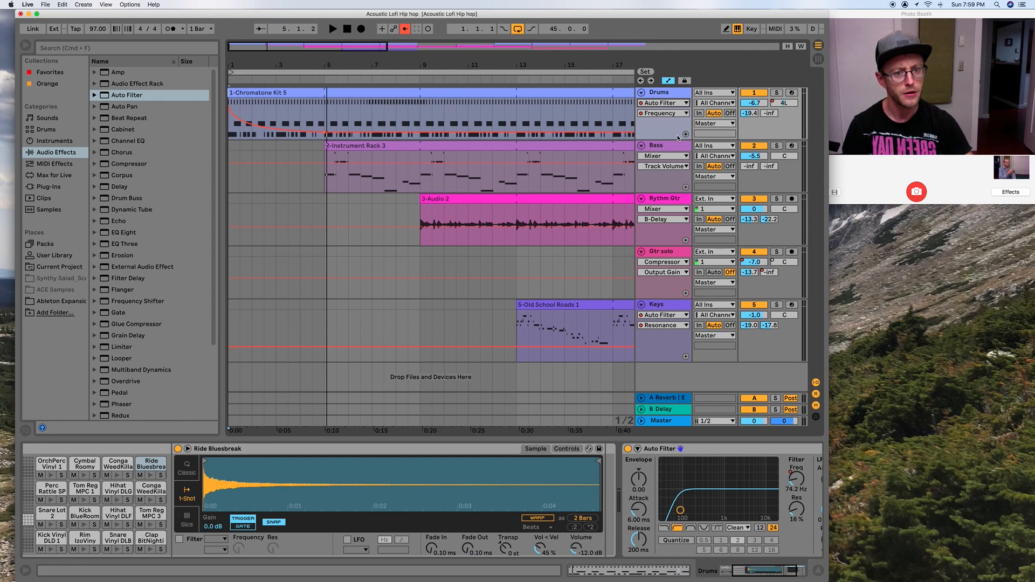
click(686, 135)
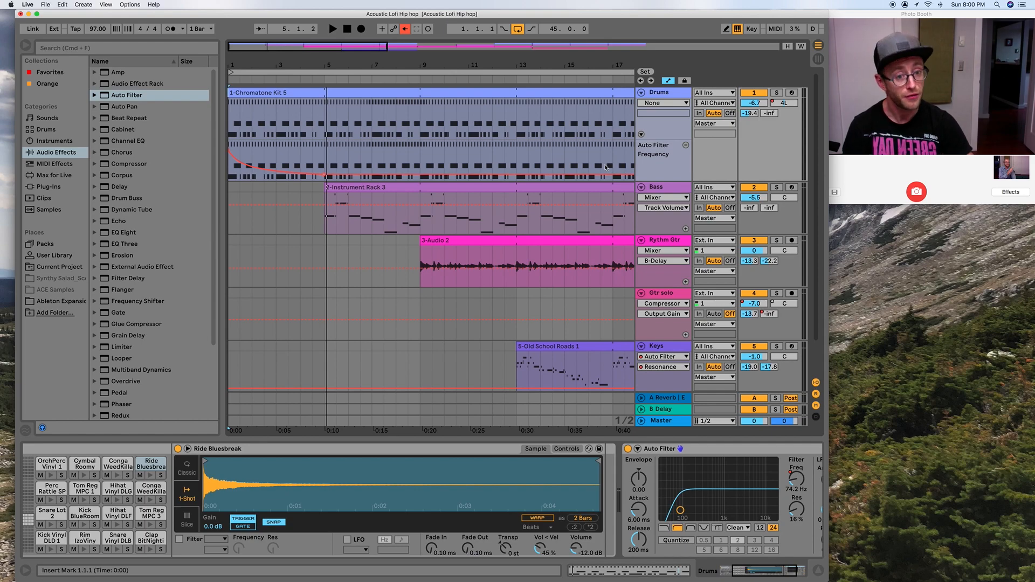
click(641, 135)
click(642, 135)
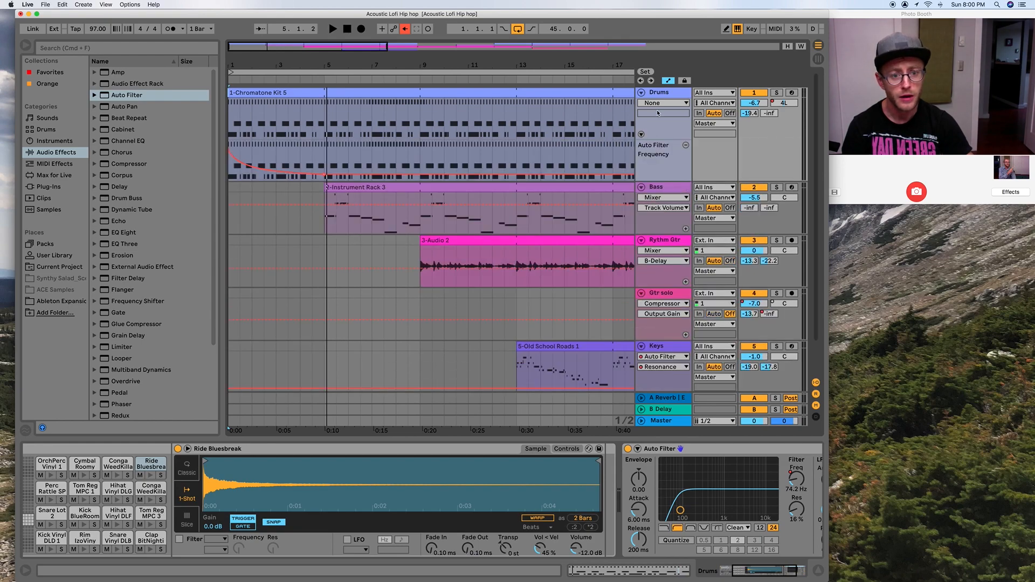
Choose the Drums mixer's Track Panning automation and give it a separate lane as well.
click(663, 103)
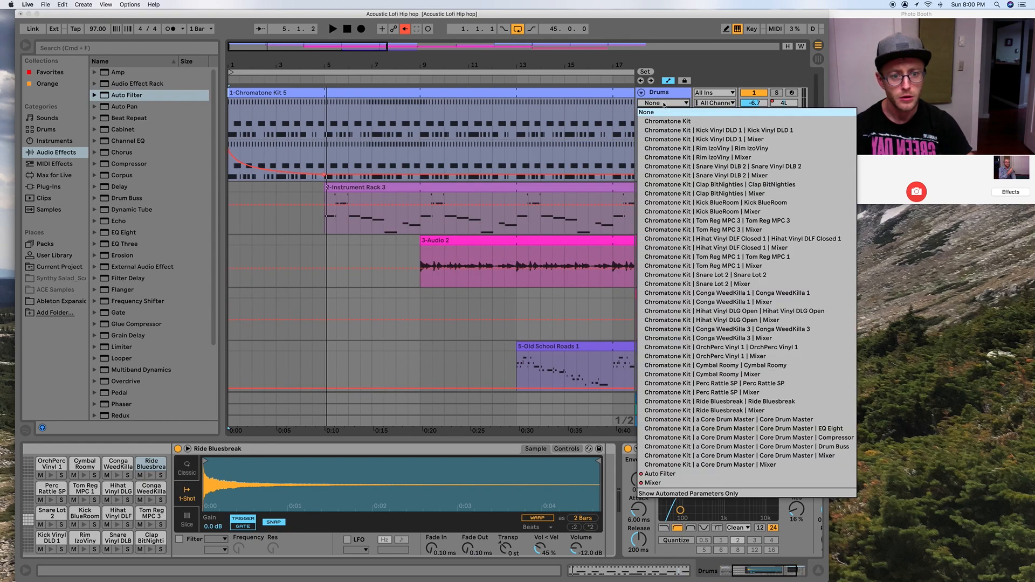
click(665, 484)
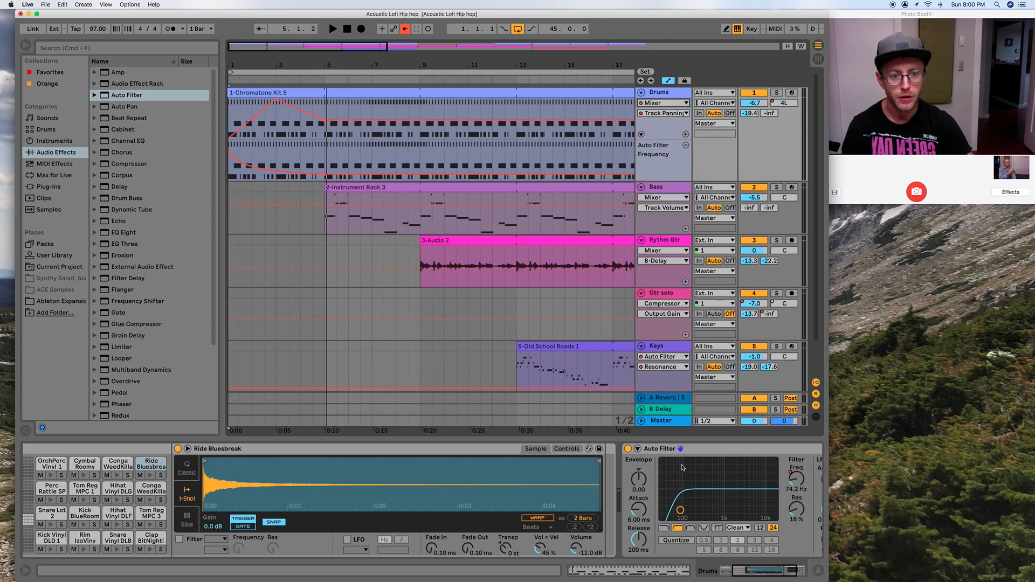
click(686, 134)
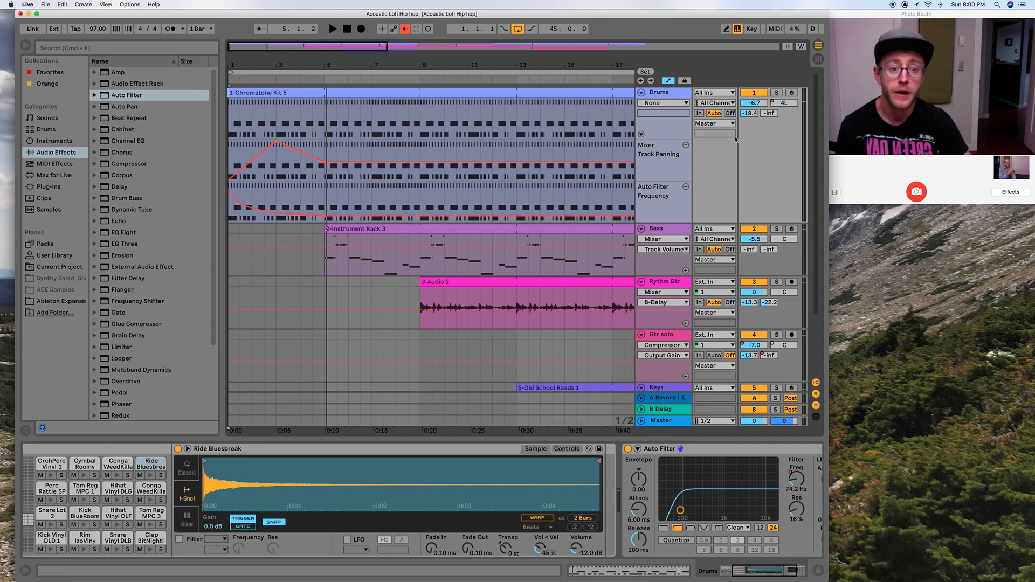
Collapse and re-expand the Drums automation lanes, and remove both the Track Panning and Auto Filter Frequency lanes.
click(641, 134)
click(641, 134)
click(686, 145)
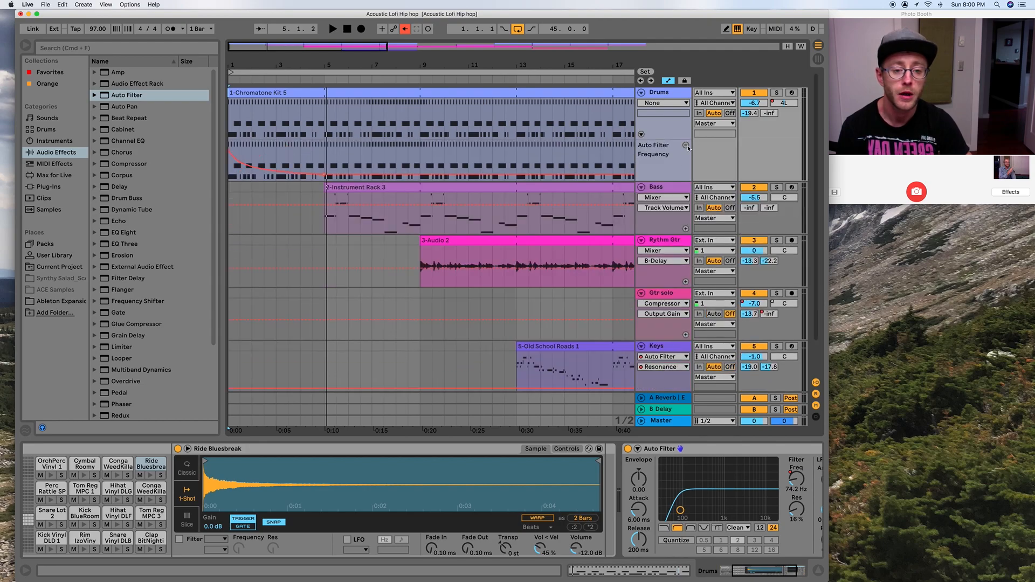
click(686, 146)
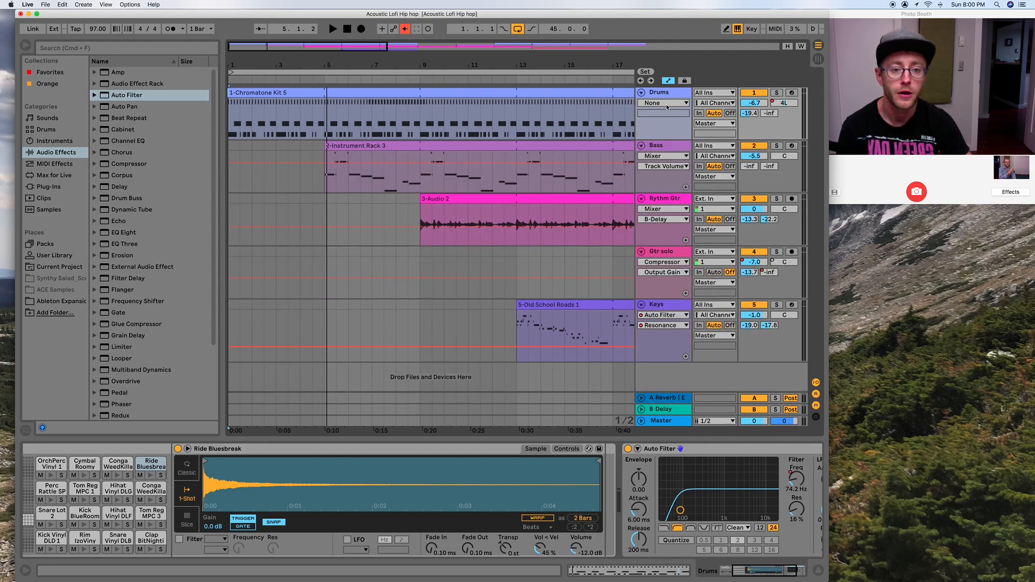
Display the Auto Filter frequency automation on the Drums track again and move it to a separate lane.
click(667, 107)
click(661, 474)
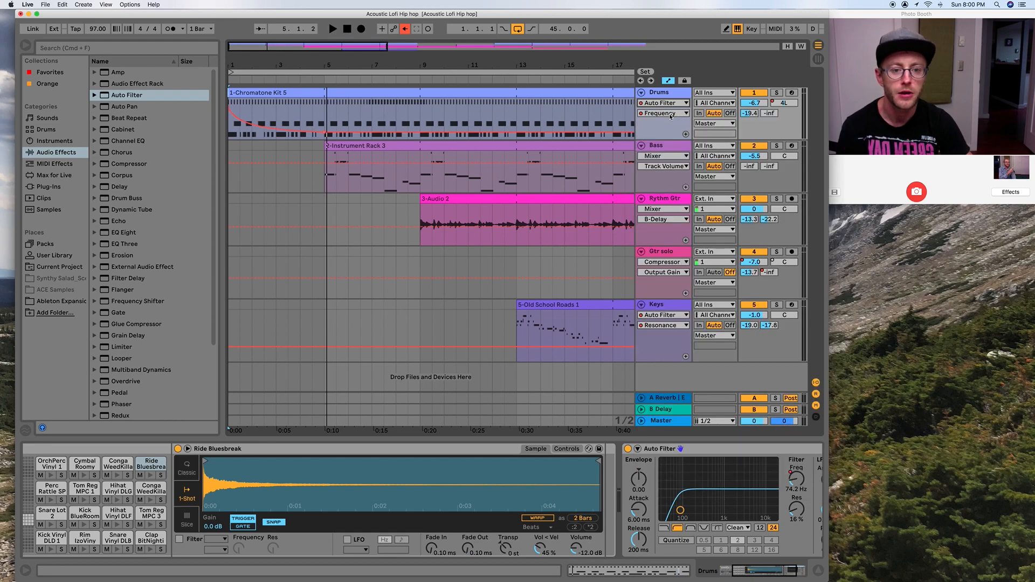
click(685, 134)
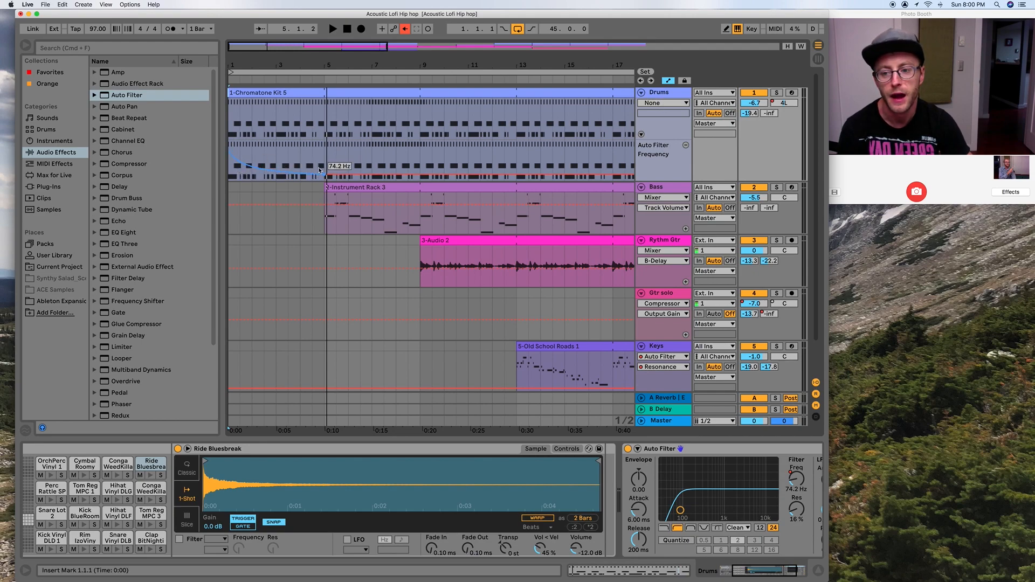
Copy the Drums filter frequency automation between bars 1 and 5 and paste it at bar 29.
drag(324, 155, 228, 165)
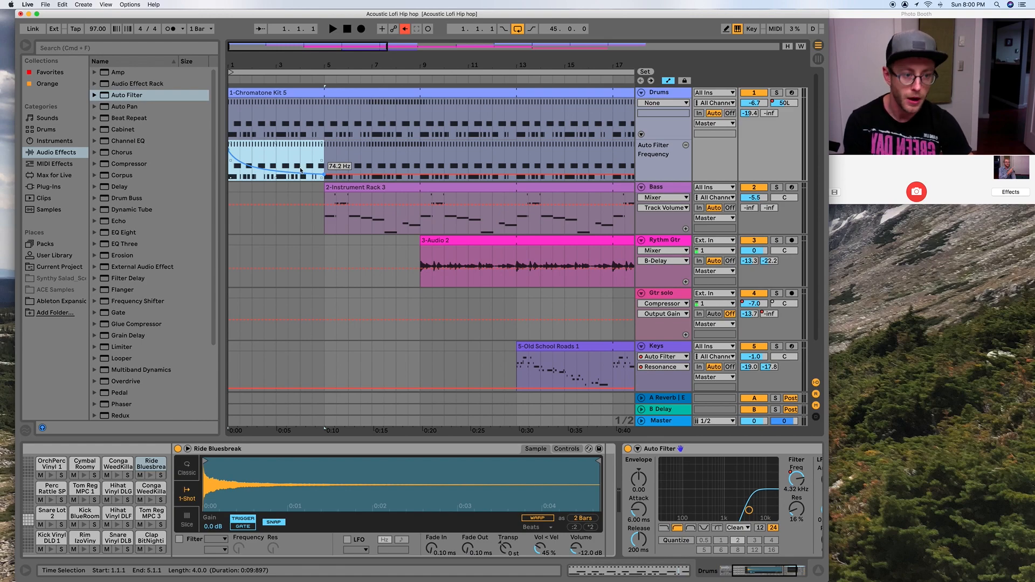
drag(518, 65, 504, 34)
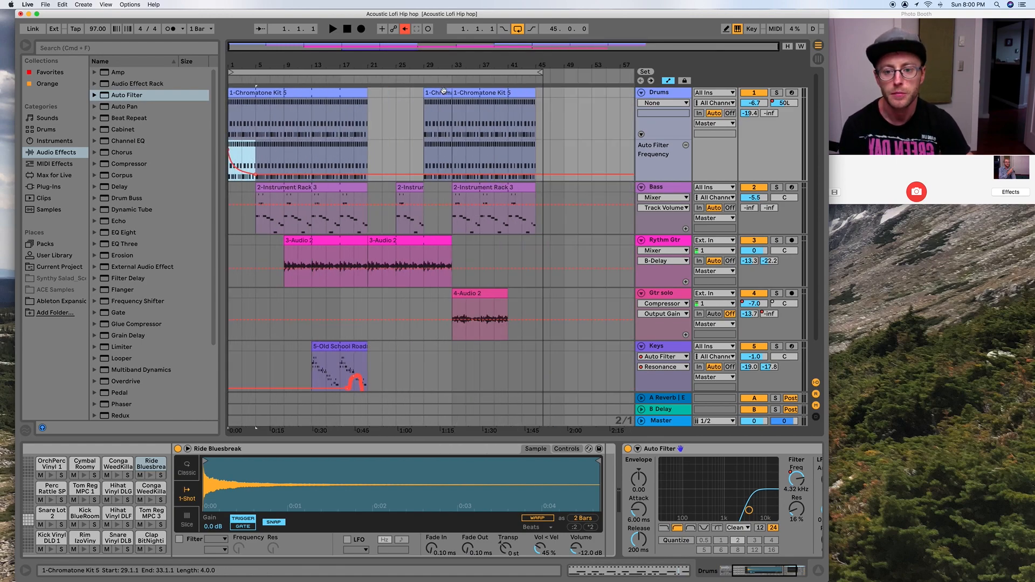
drag(436, 65, 435, 84)
click(412, 168)
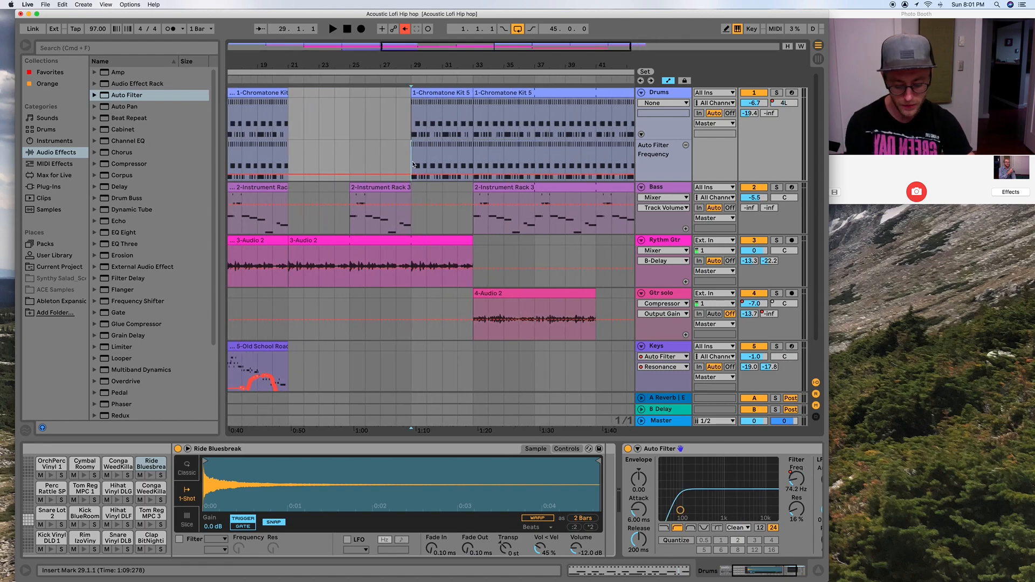
key(super+v)
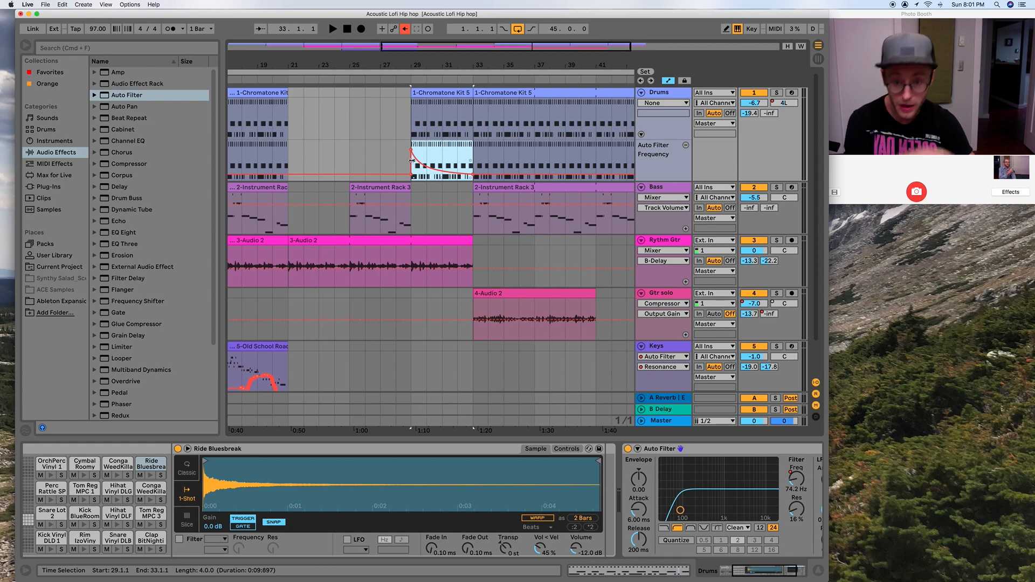
Play the arrangement from bar 29 to check the copied filter sweep.
click(409, 82)
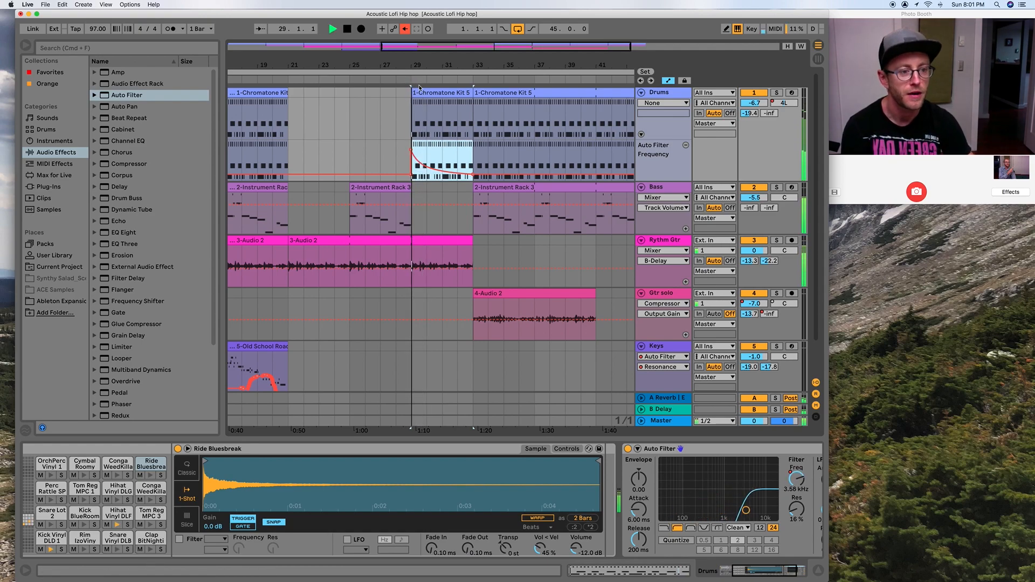
key(space)
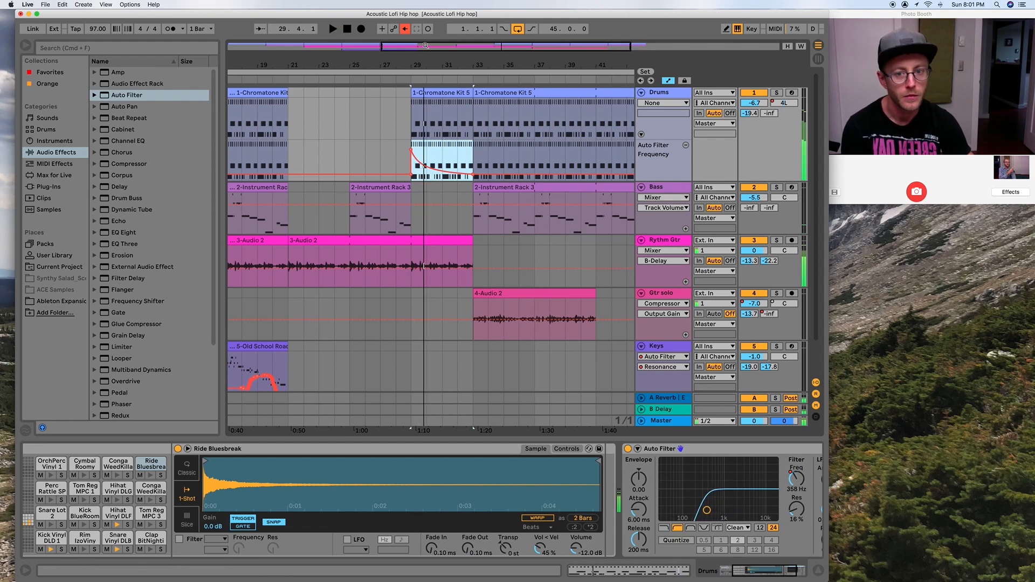
drag(423, 60, 364, 70)
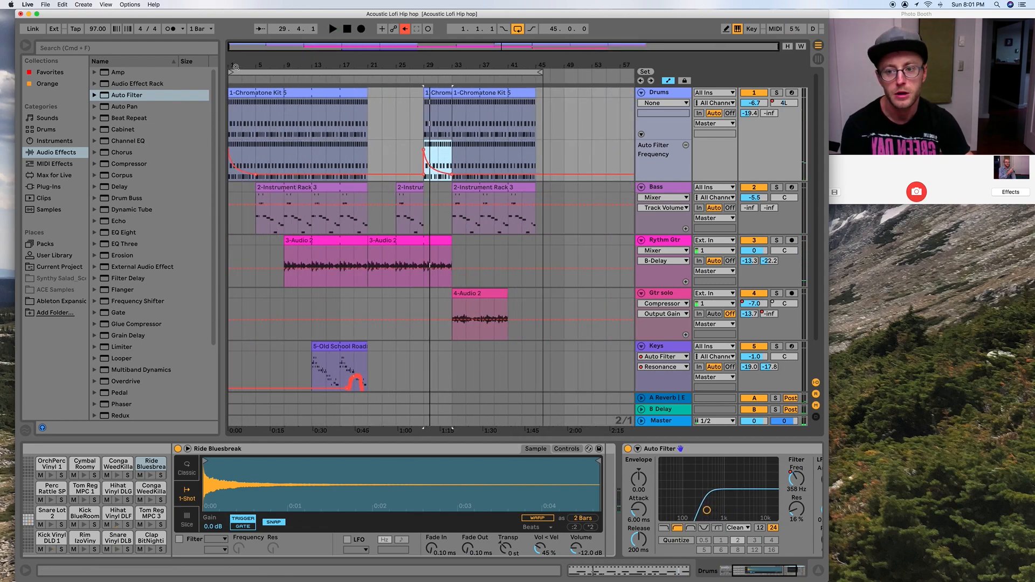
drag(240, 69, 246, 86)
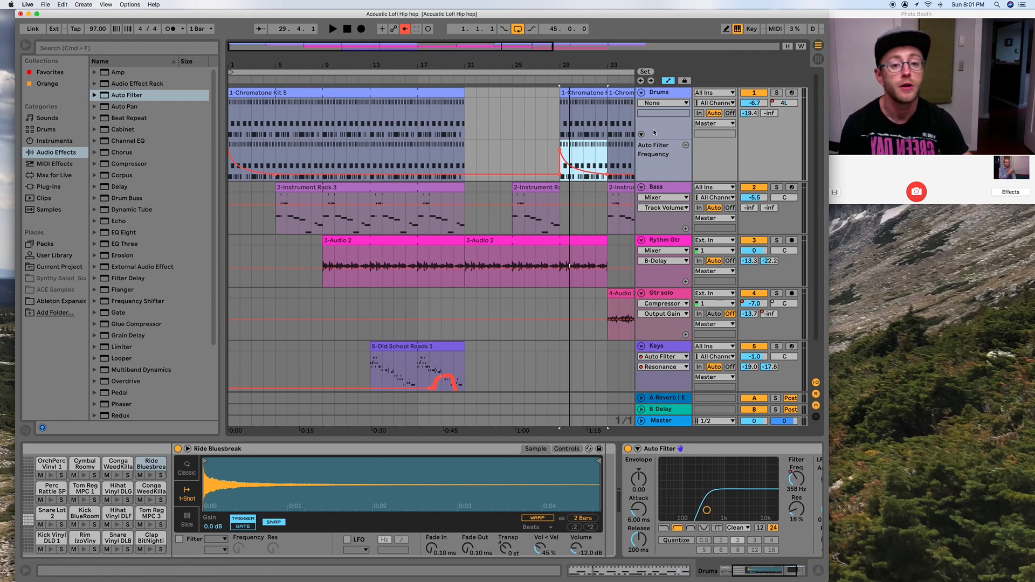
Select the Drums mixer's Track Panning automation and add a separate lane for it above the filter frequency lane.
click(676, 104)
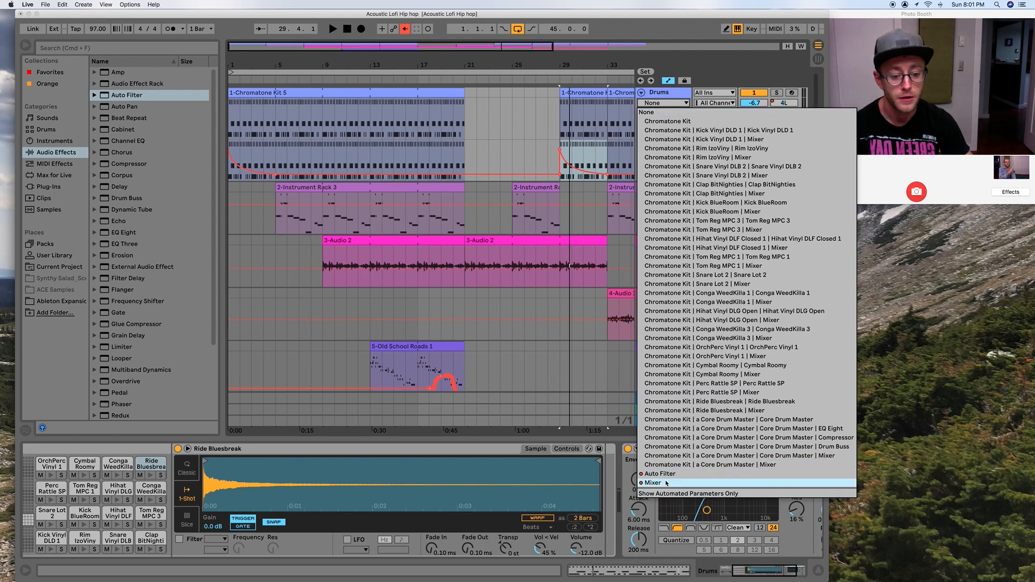
click(712, 482)
click(685, 135)
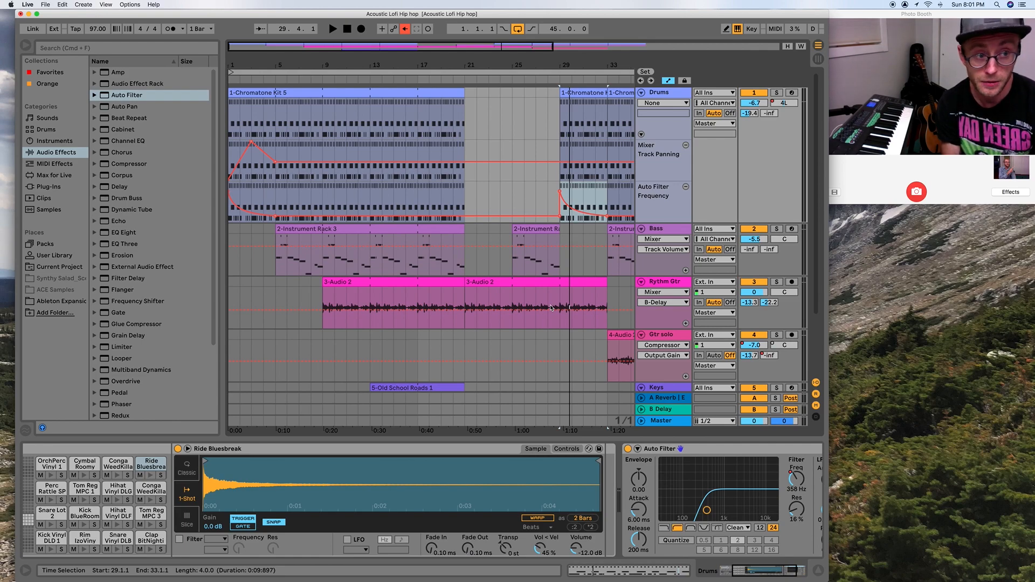
Map the Drums track volume to MIDI controller CC 74 with a minimum of -52 dB.
key(super+m)
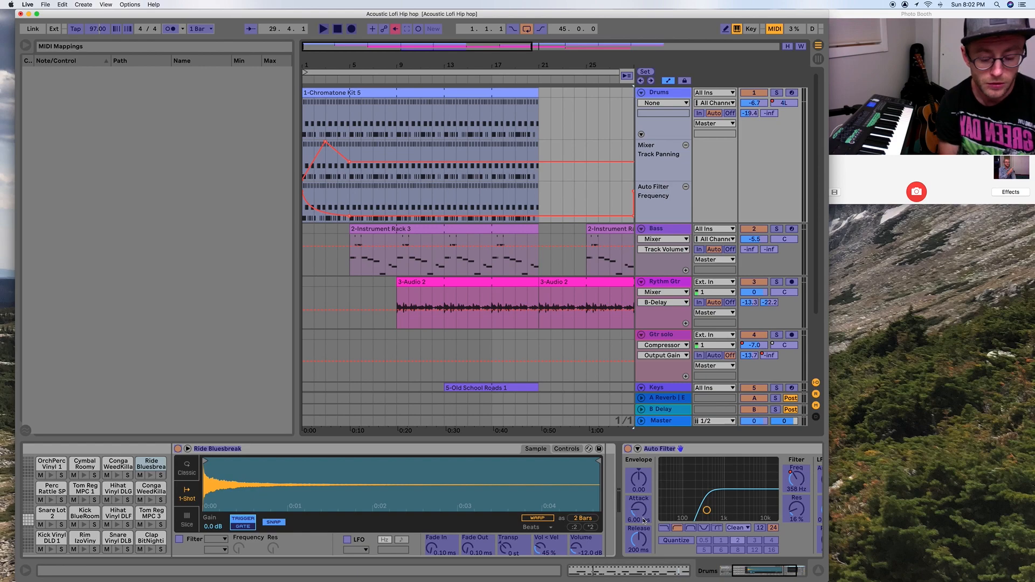
click(754, 104)
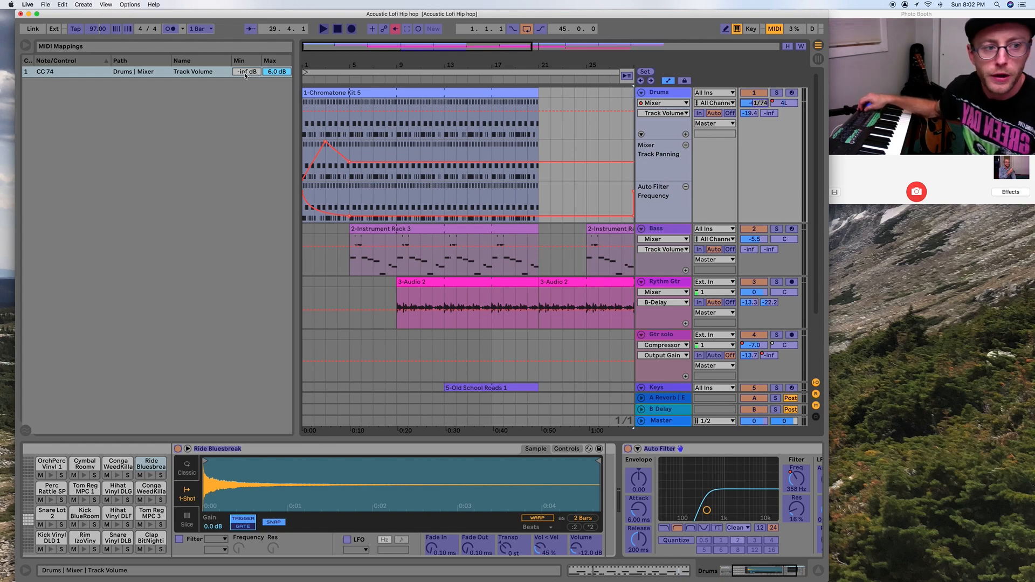
click(245, 73)
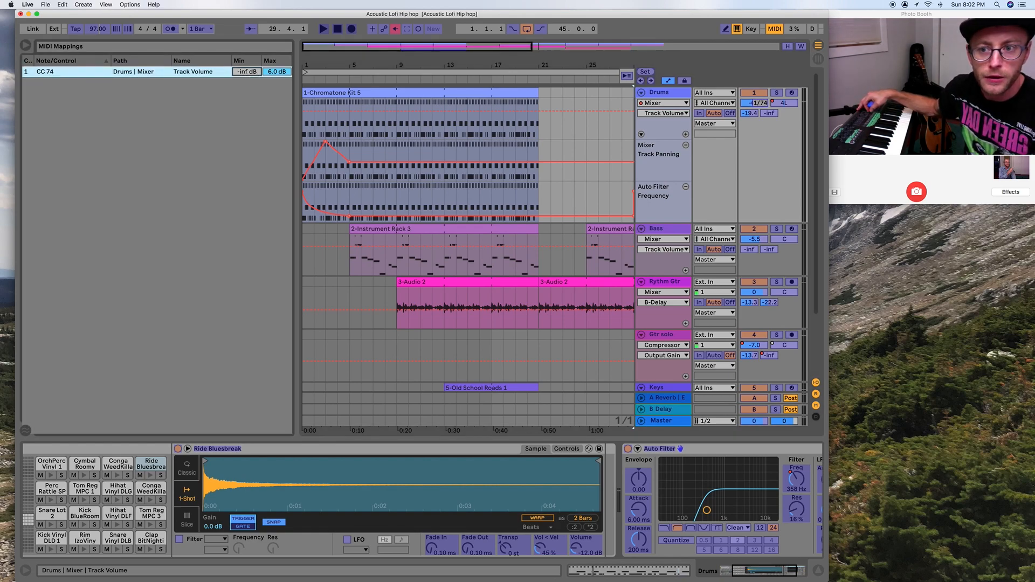
text(-52)
key(Return)
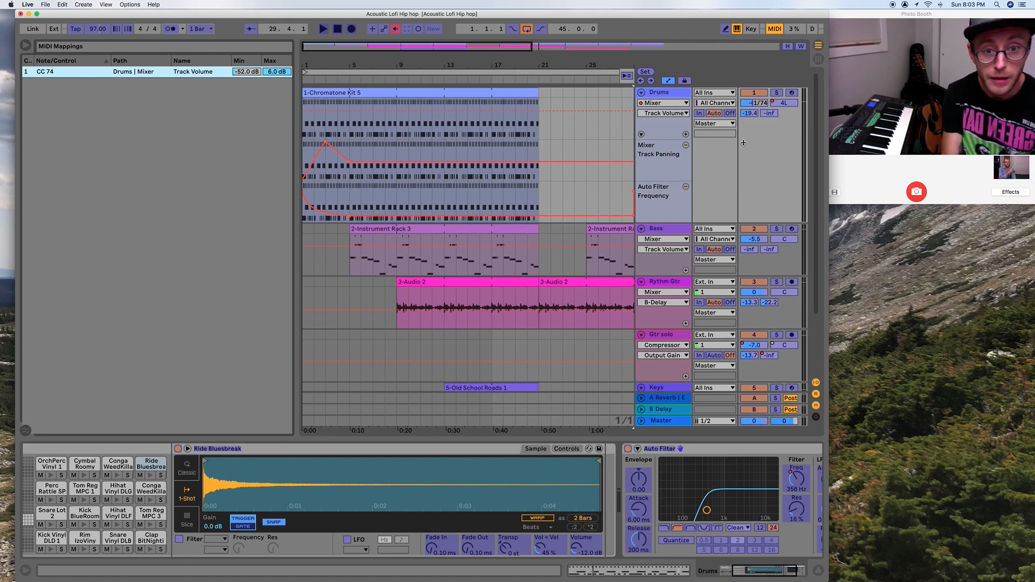
key(super+m)
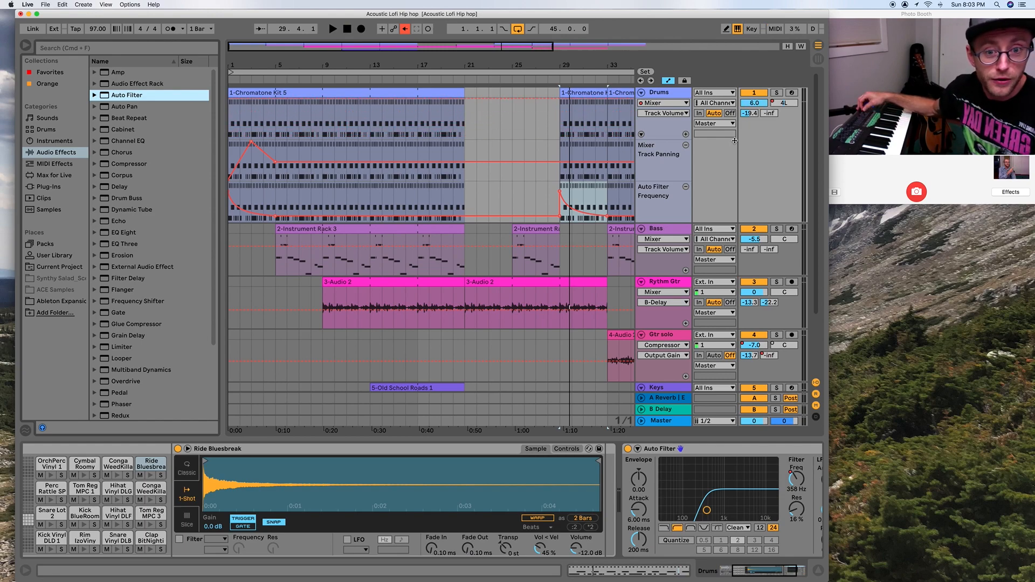
Play the arrangement from about bar 7 to check the Drums track with its mapped volume.
click(300, 80)
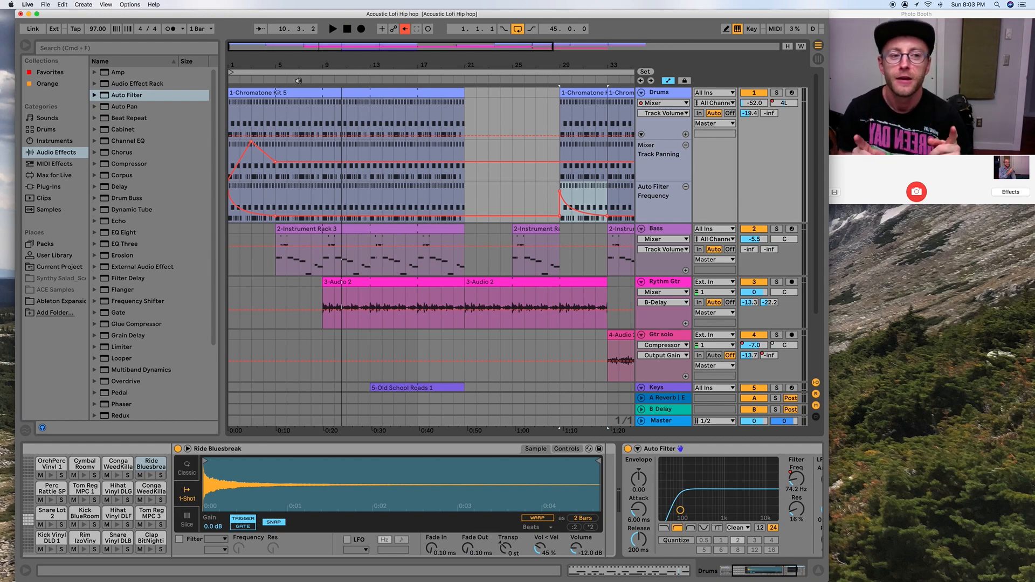
key(space)
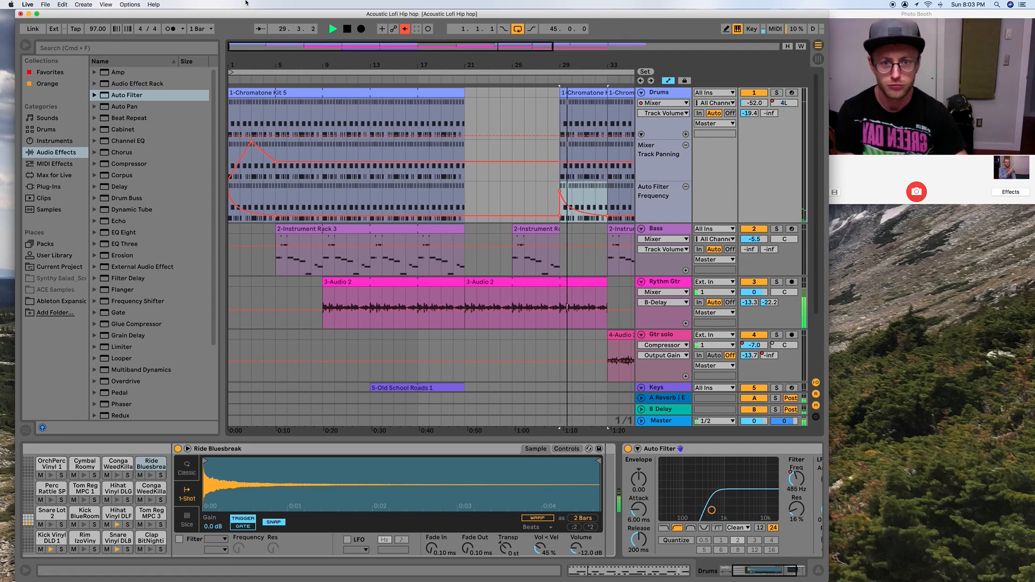